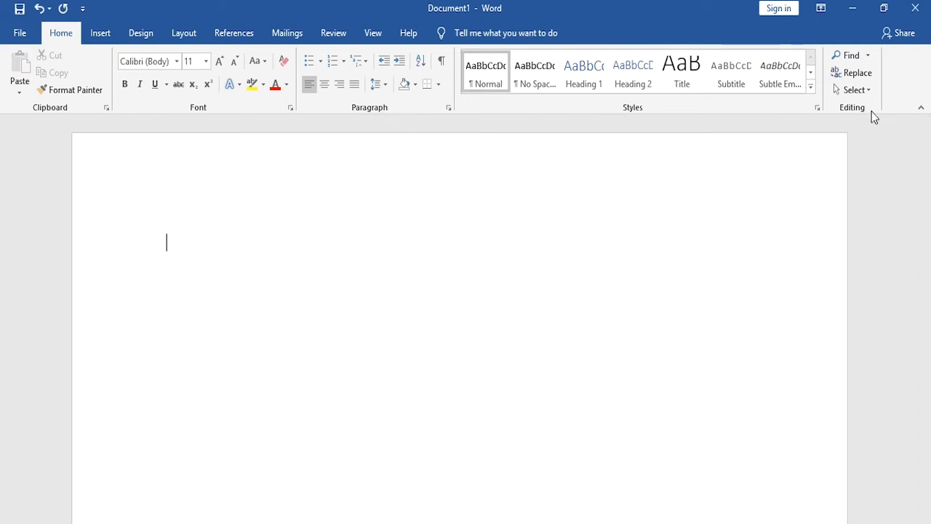
{"action": "left_click", "coordinate": [101, 36]}
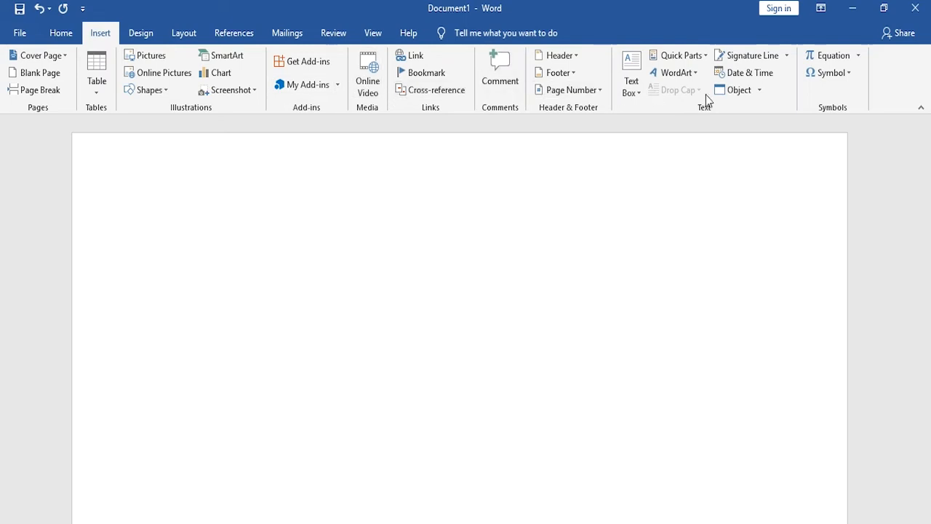
{"action": "left_click", "coordinate": [143, 33]}
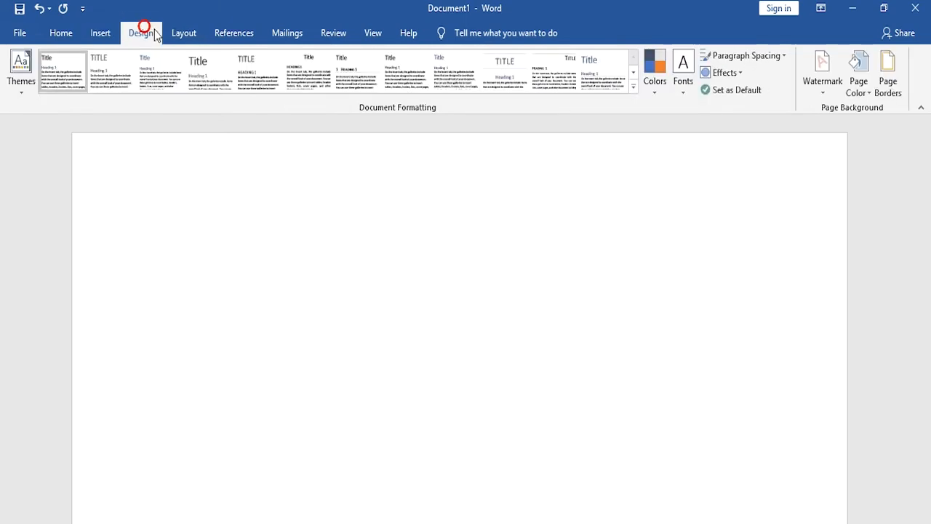
{"action": "left_click", "coordinate": [184, 37]}
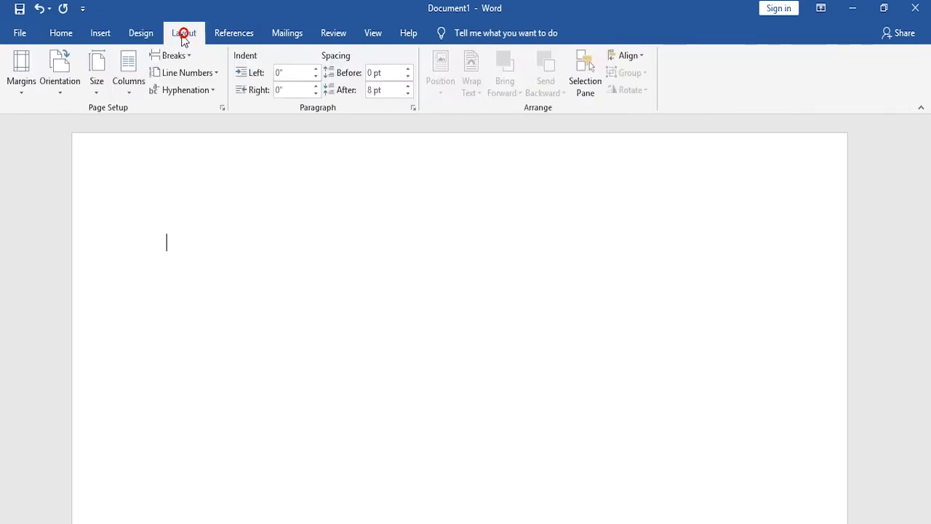
{"action": "left_click", "coordinate": [230, 33]}
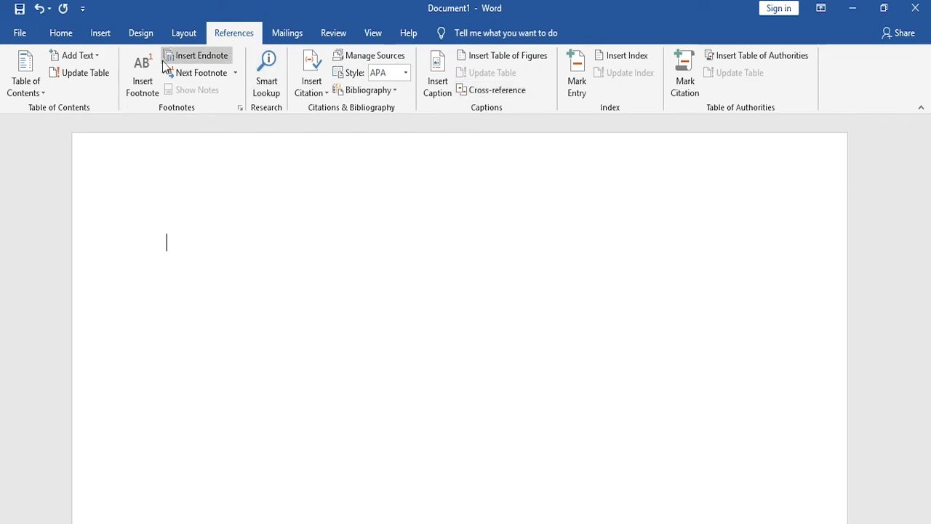
{"action": "left_click", "coordinate": [66, 38]}
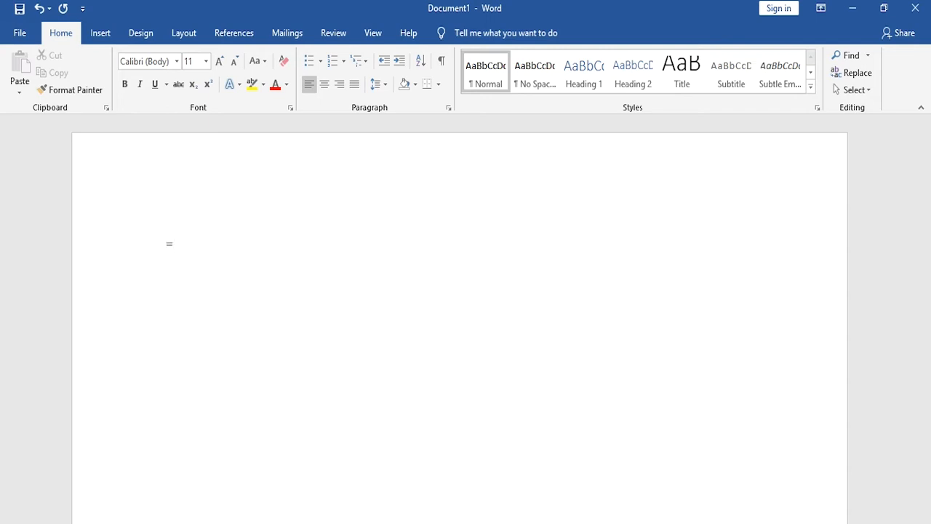
- Generate sample paragraphs in the blank document with the formula =rand()
{"action": "type", "text": "and()"}
{"action": "key", "text": "Return"}
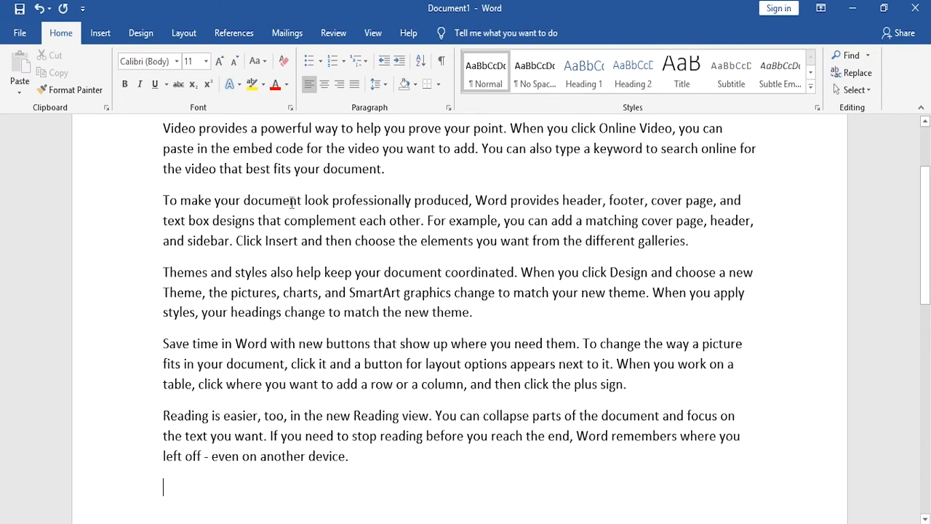
{"action": "scroll", "coordinate": [331, 187], "scroll_direction": "up", "scroll_amount": 1}
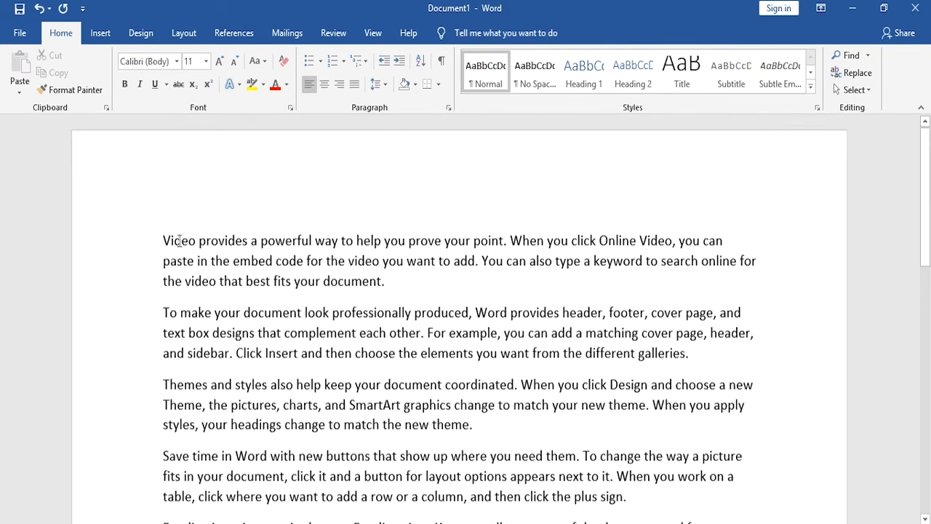
{"action": "scroll", "coordinate": [257, 313], "scroll_direction": "down", "scroll_amount": 3}
{"action": "scroll", "coordinate": [254, 305], "scroll_direction": "up", "scroll_amount": 3}
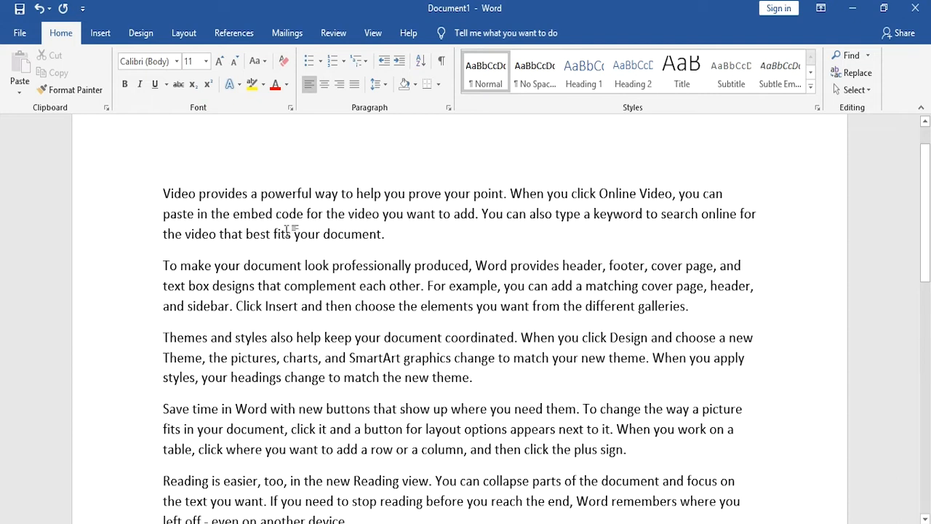
- Undo the generated sample text and regenerate it with the formula changed to =rand(10)
{"action": "key", "text": "ctrl+z"}
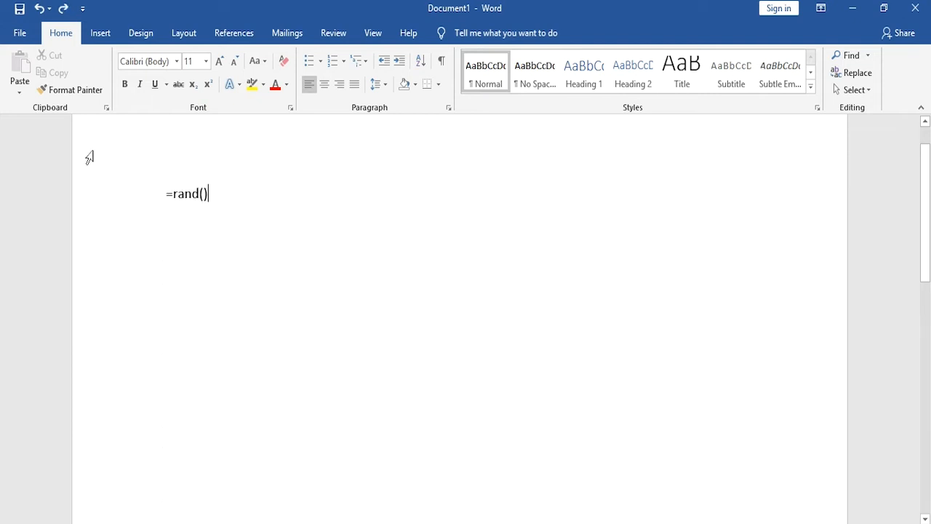
{"action": "left_click", "coordinate": [207, 193]}
{"action": "key", "text": "Right"}
{"action": "left_click", "coordinate": [203, 194]}
{"action": "type", "text": "10"}
{"action": "key", "text": "Return"}
{"action": "key", "text": "BackSpace"}
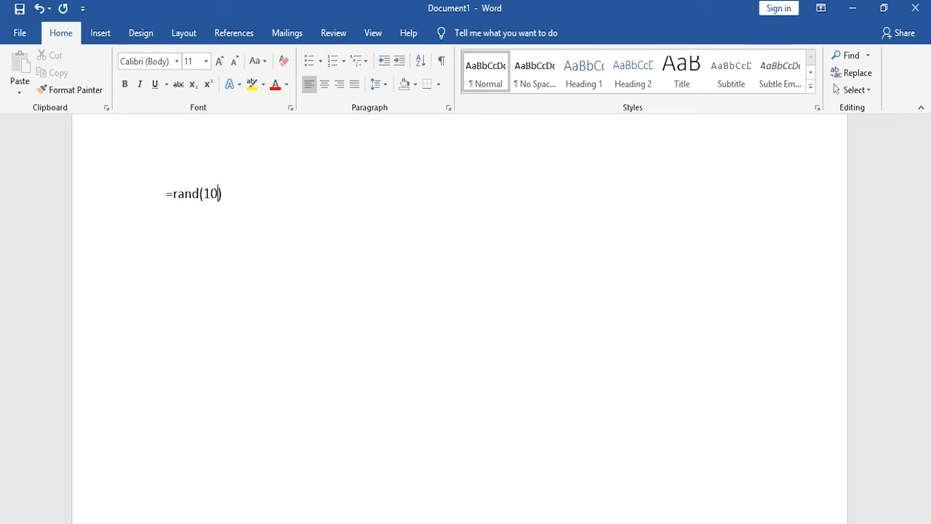
{"action": "left_click", "coordinate": [229, 193]}
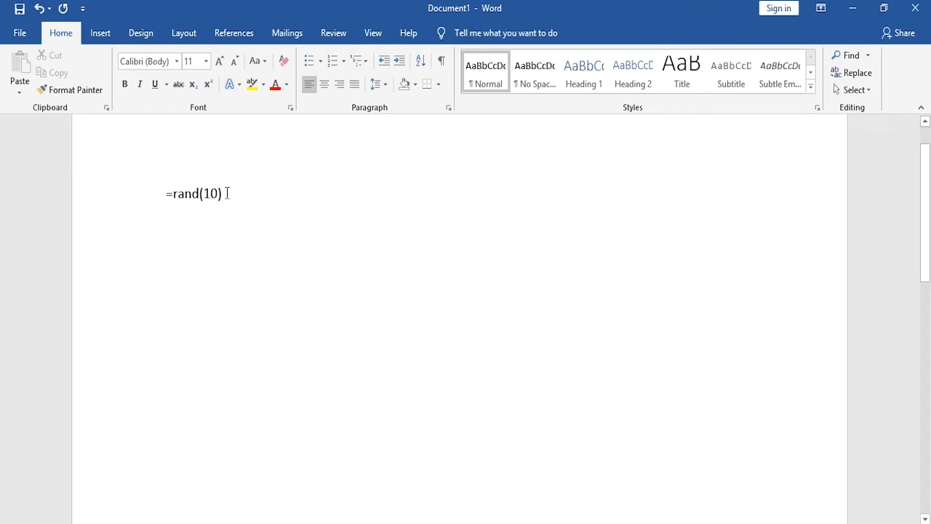
{"action": "key", "text": "Return"}
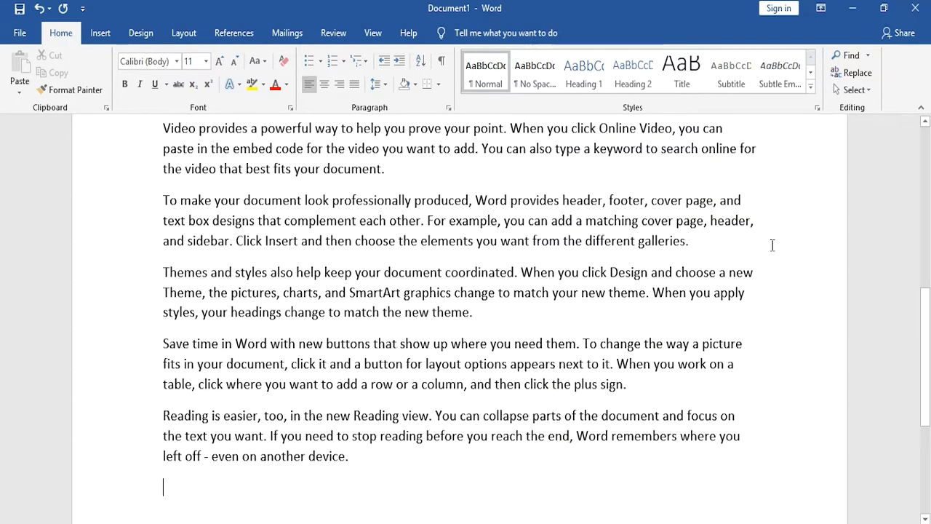
- Set the font of the second paragraph, starting "To make your document look", to Edwardian Script ITC
{"action": "left_click_drag", "start_coordinate": [926, 338], "coordinate": [771, 182]}
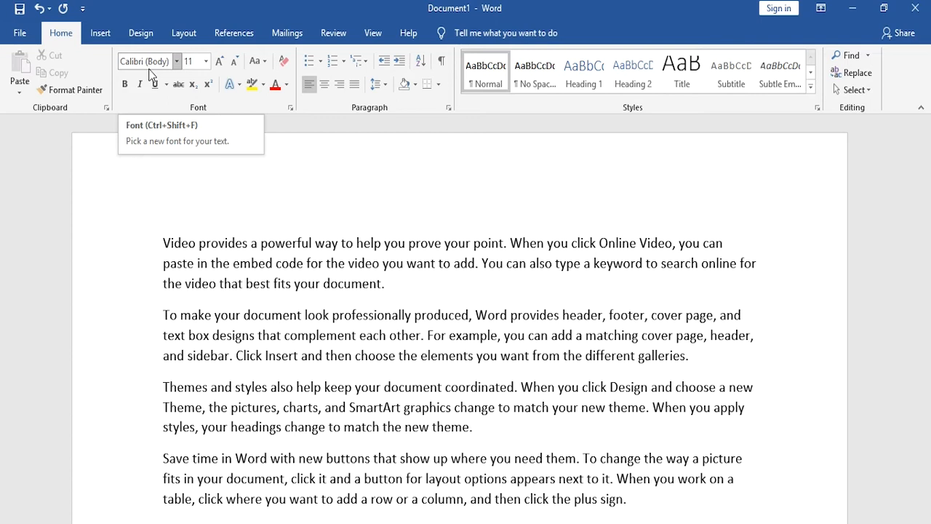
{"action": "left_click", "coordinate": [272, 262]}
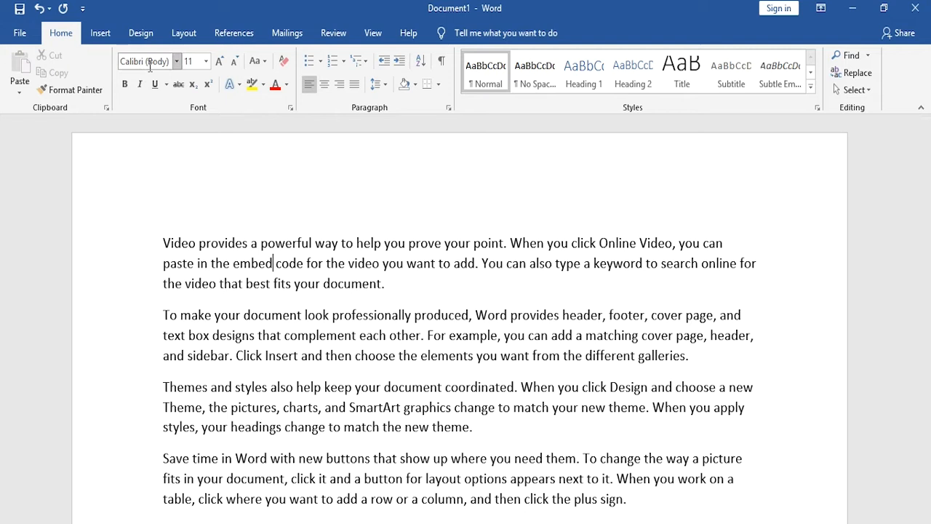
{"action": "left_click", "coordinate": [242, 335]}
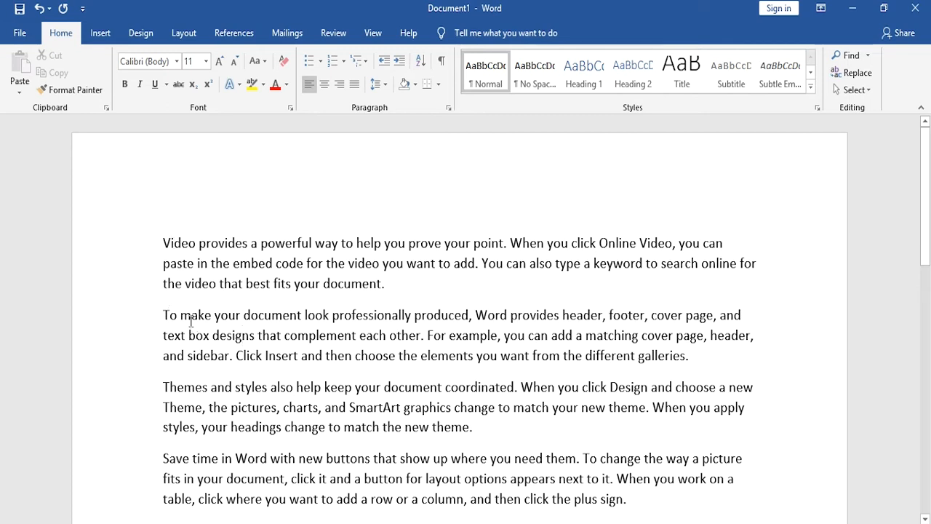
{"action": "left_click_drag", "start_coordinate": [166, 314], "coordinate": [695, 357]}
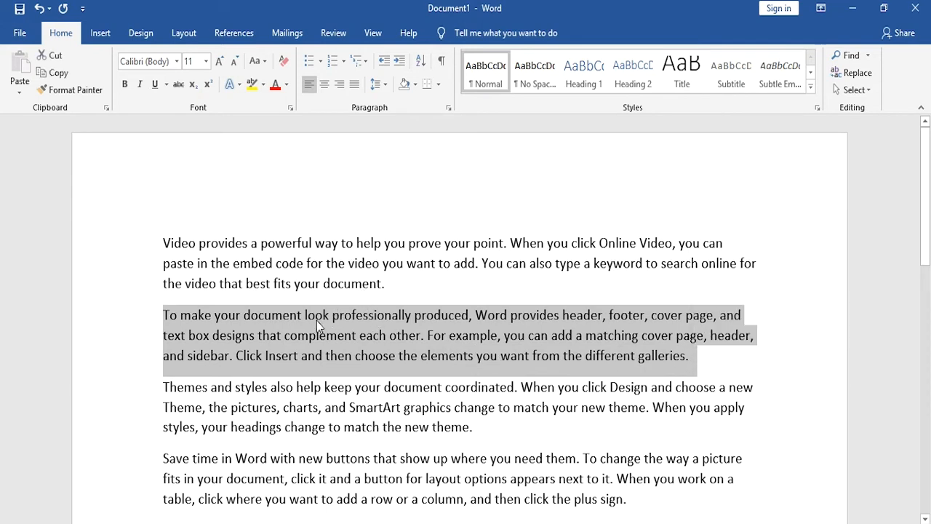
{"action": "left_click", "coordinate": [159, 313]}
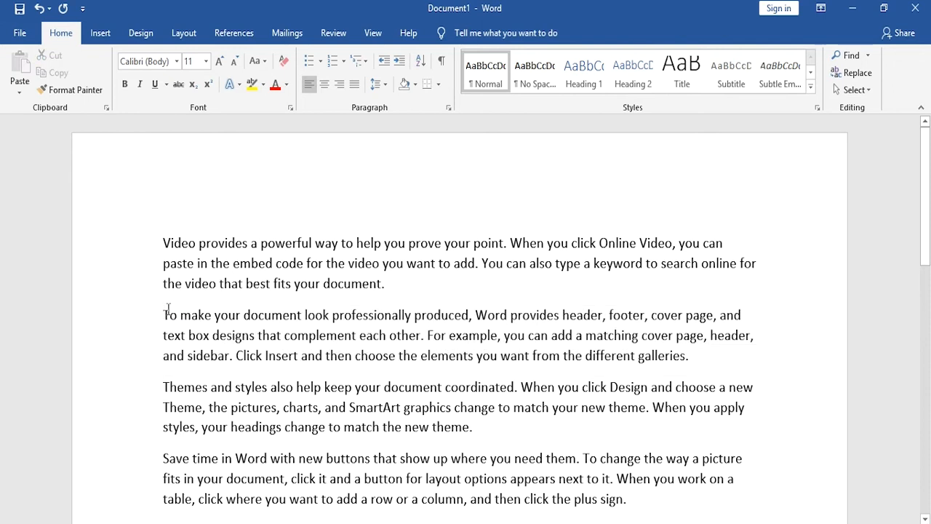
{"action": "left_click_drag", "start_coordinate": [164, 315], "coordinate": [691, 356]}
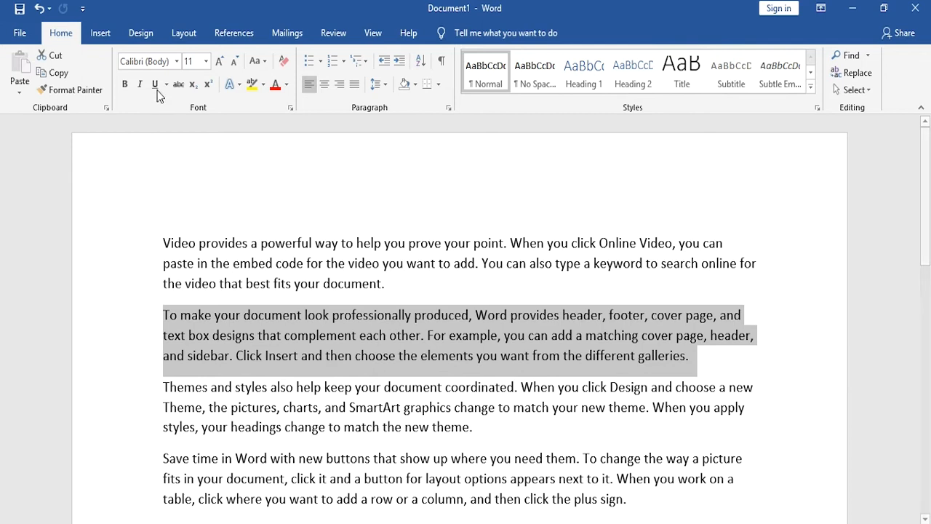
{"action": "left_click", "coordinate": [176, 61]}
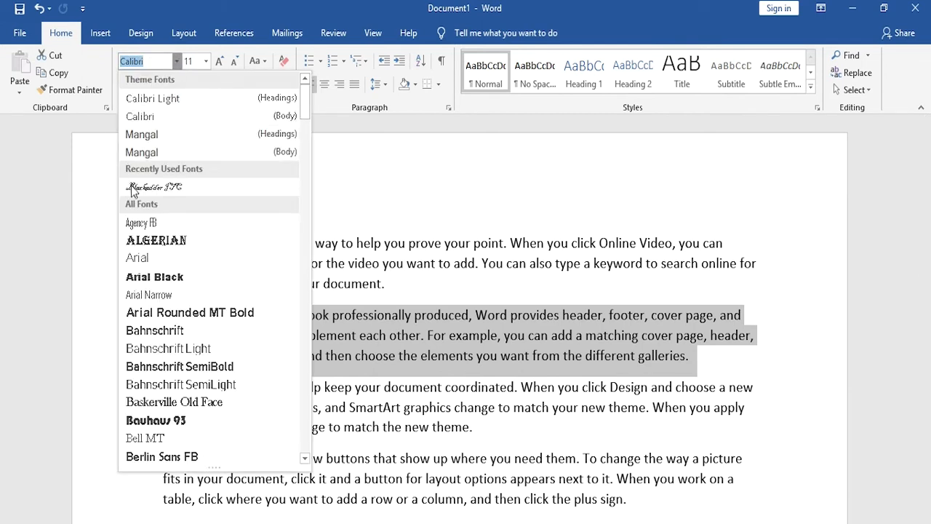
{"action": "scroll", "coordinate": [162, 325], "scroll_direction": "down", "scroll_amount": 6}
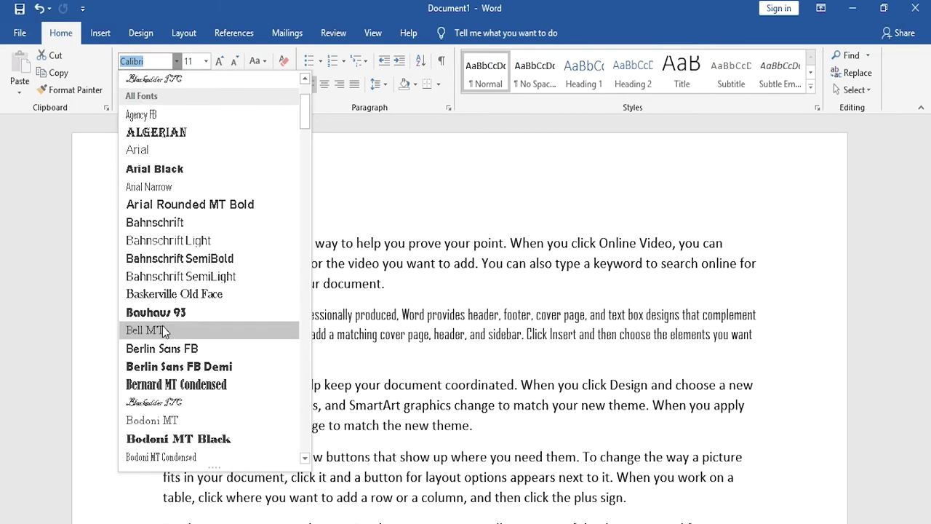
{"action": "scroll", "coordinate": [193, 229], "scroll_direction": "down", "scroll_amount": 4}
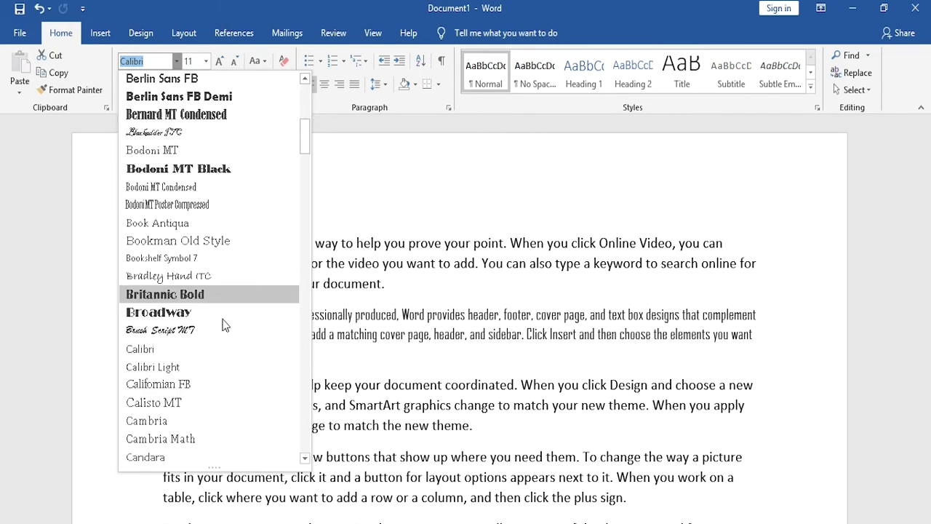
{"action": "scroll", "coordinate": [193, 375], "scroll_direction": "down", "scroll_amount": 5}
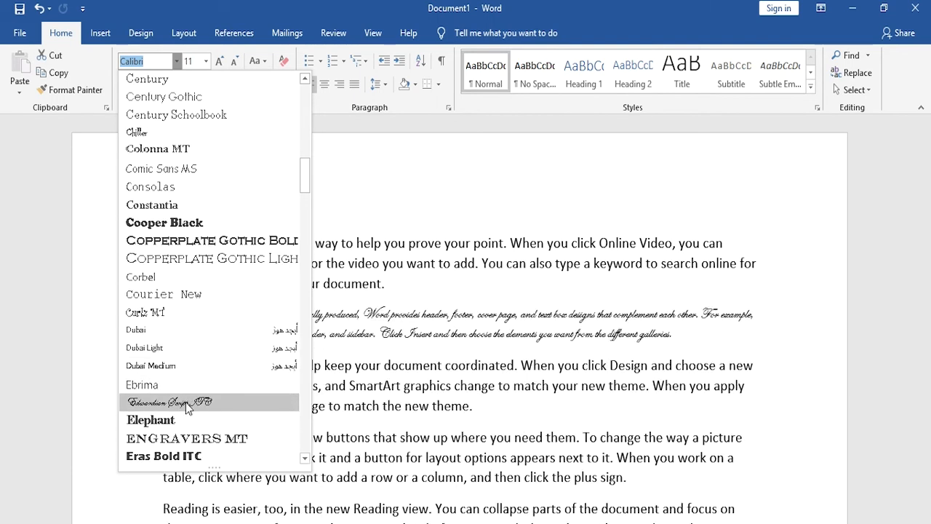
{"action": "left_click", "coordinate": [187, 402]}
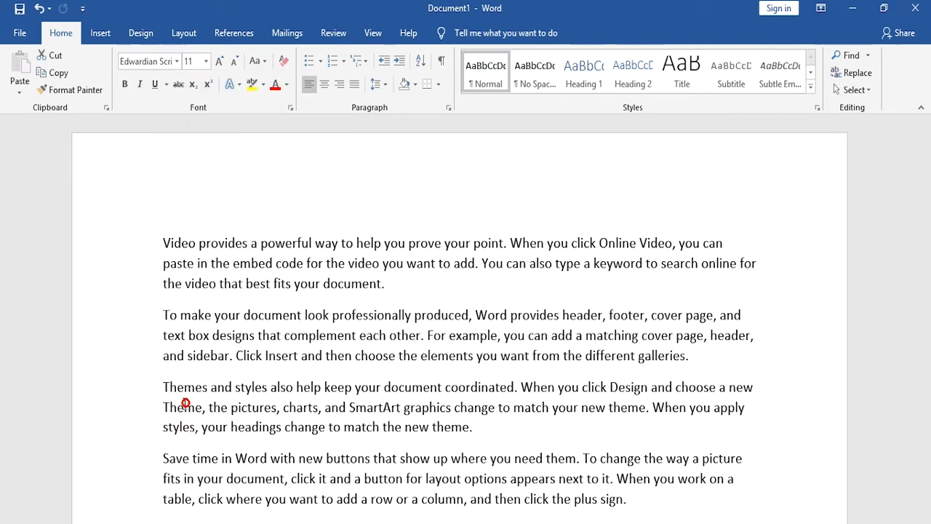
- Change the font of the word "and" in the third paragraph's first line to Algerian
{"action": "left_click", "coordinate": [138, 205]}
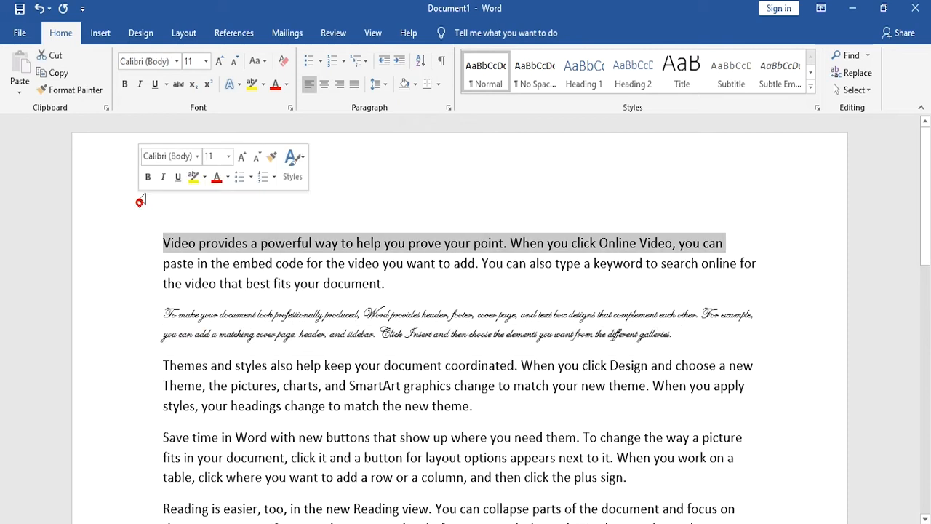
{"action": "left_click", "coordinate": [236, 263]}
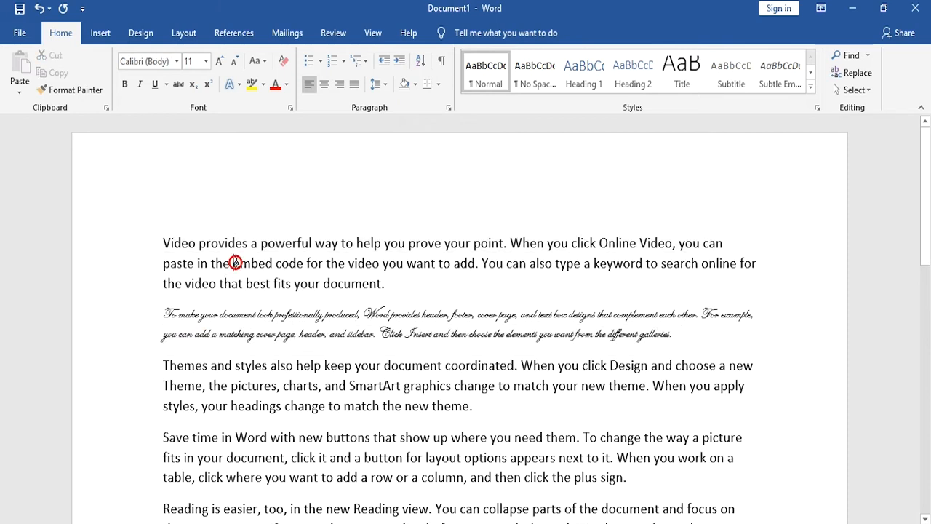
{"action": "left_click", "coordinate": [236, 318]}
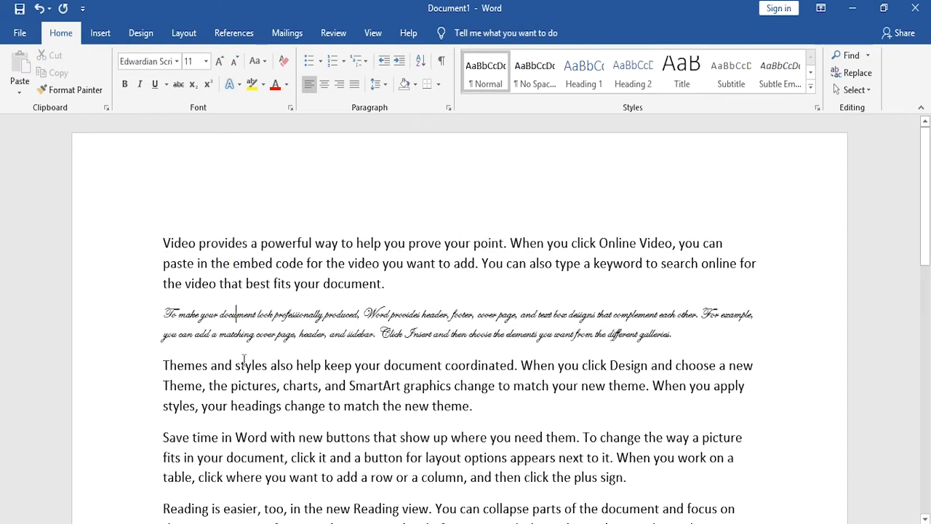
{"action": "left_click", "coordinate": [177, 366]}
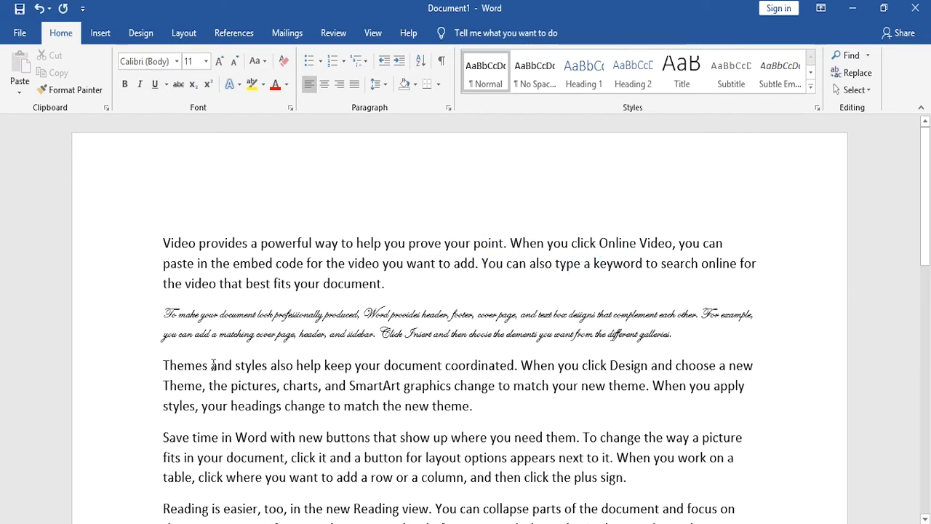
{"action": "double_click", "coordinate": [211, 365]}
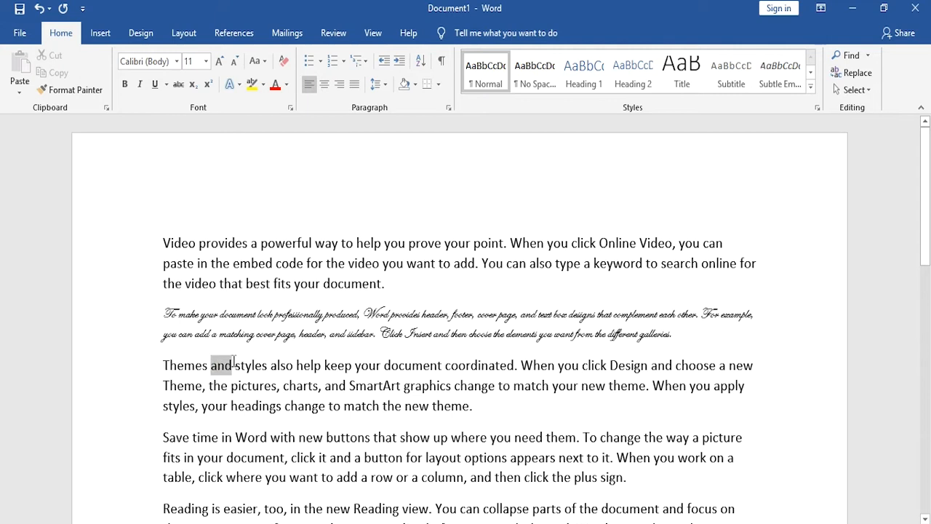
{"action": "left_click", "coordinate": [177, 62]}
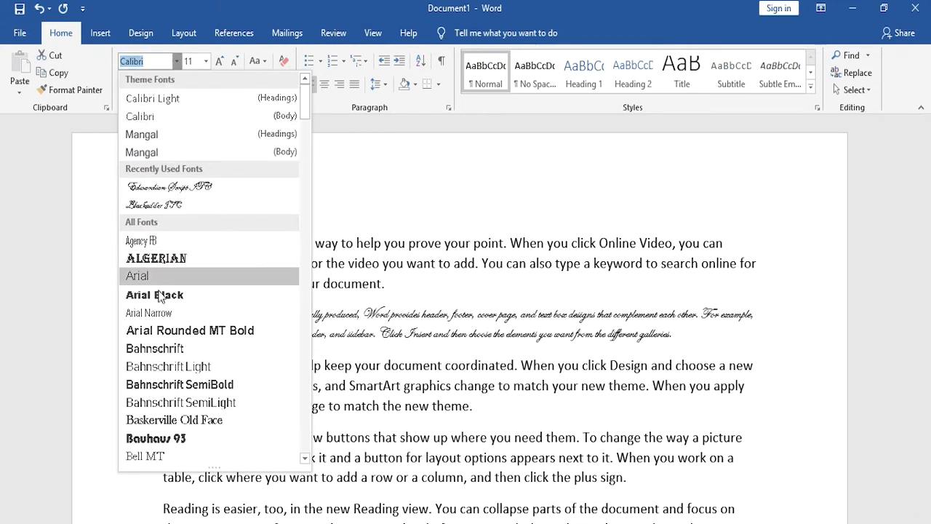
{"action": "left_click", "coordinate": [156, 259]}
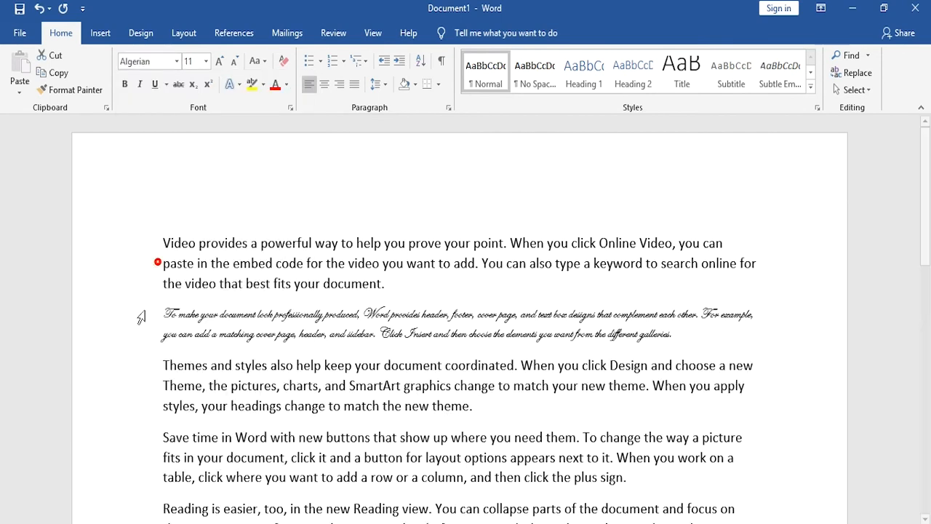
- Enlarge the word "Themes" at the start of the third paragraph stepwise to font size 22
{"action": "left_click", "coordinate": [136, 322]}
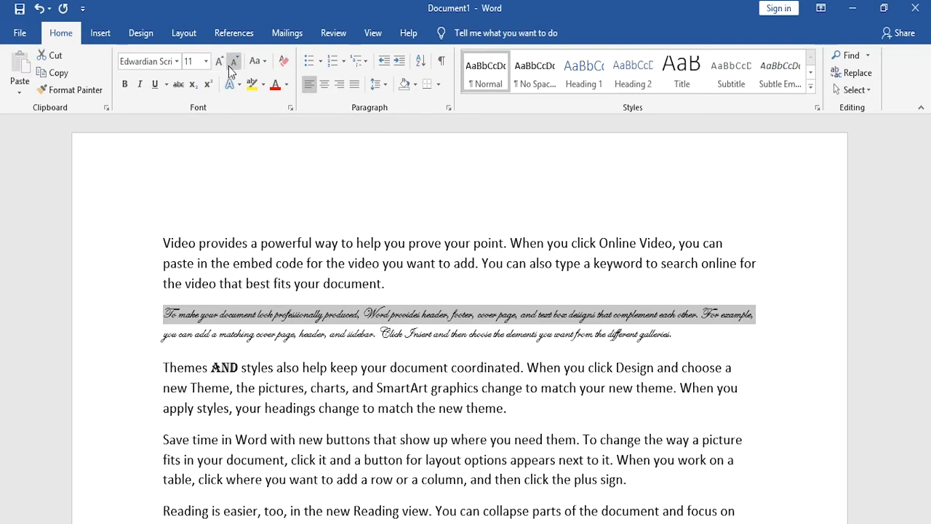
{"action": "double_click", "coordinate": [166, 369]}
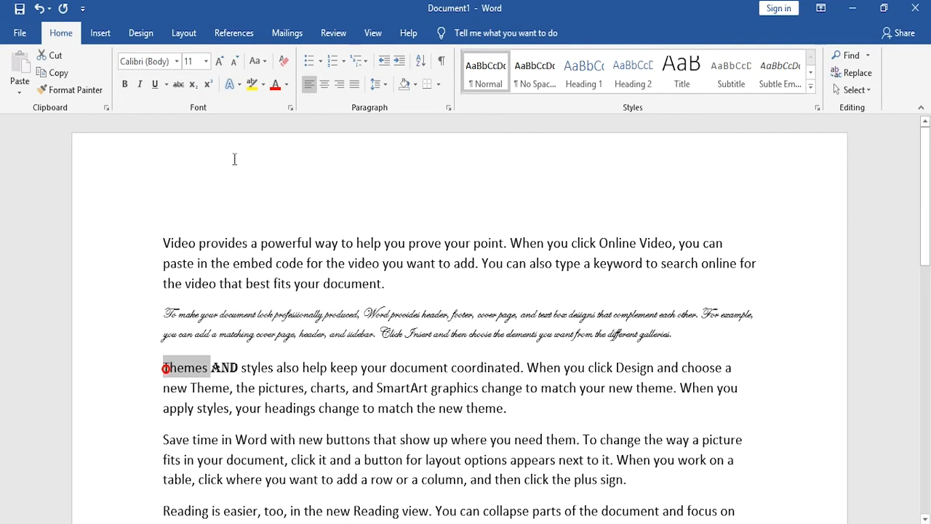
{"action": "left_click", "coordinate": [222, 65]}
{"action": "left_click", "coordinate": [222, 64]}
{"action": "left_click", "coordinate": [222, 65]}
{"action": "left_click", "coordinate": [222, 64]}
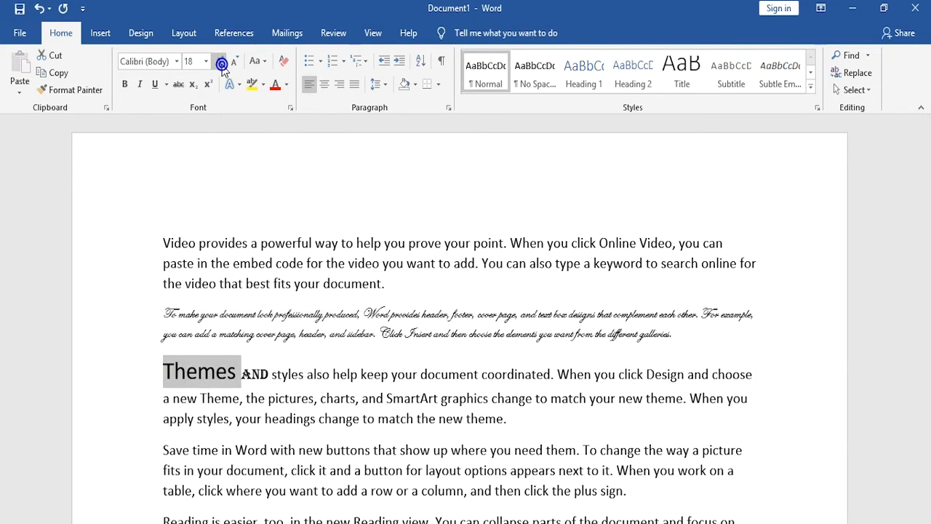
{"action": "left_click", "coordinate": [222, 65]}
{"action": "left_click", "coordinate": [222, 64]}
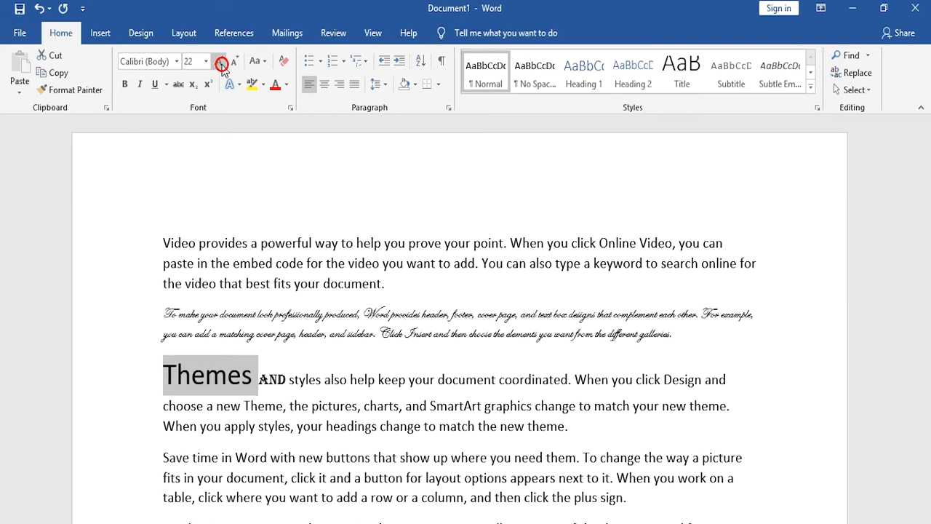
- Shrink the selected word "Themes" stepwise to font size 14
{"action": "left_click", "coordinate": [234, 65]}
{"action": "left_click", "coordinate": [235, 65]}
{"action": "left_click", "coordinate": [235, 65]}
{"action": "left_click", "coordinate": [234, 65]}
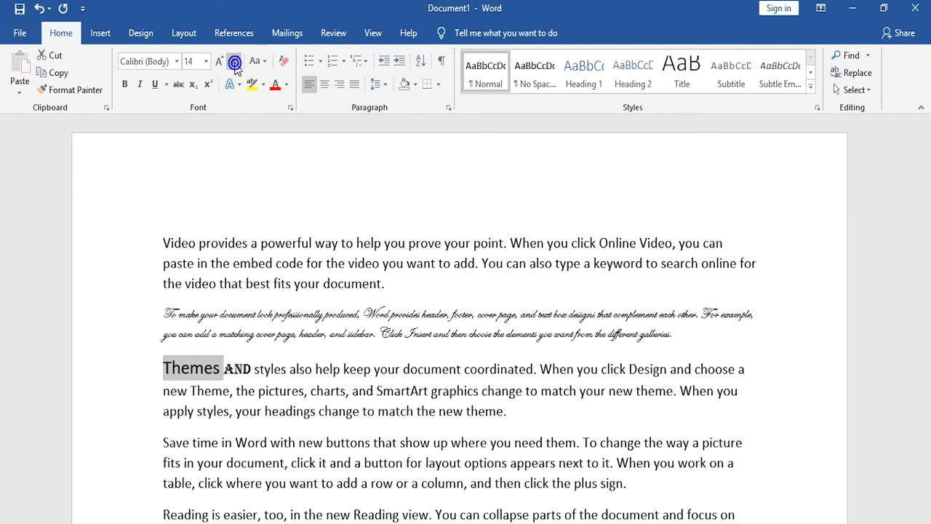
- Shrink the selected word "Themes" stepwise to font size 11 and set its size directly to 36
{"action": "left_click", "coordinate": [235, 63]}
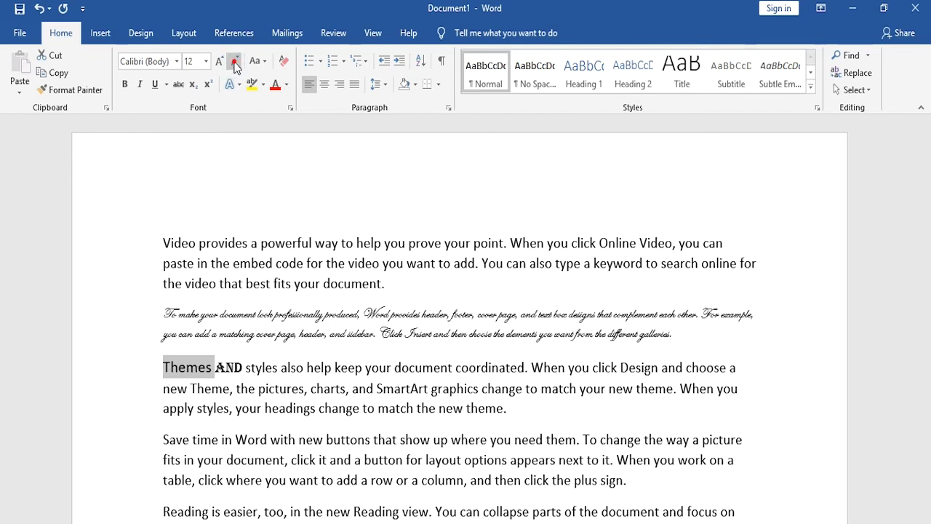
{"action": "left_click", "coordinate": [233, 66]}
{"action": "left_click", "coordinate": [207, 62]}
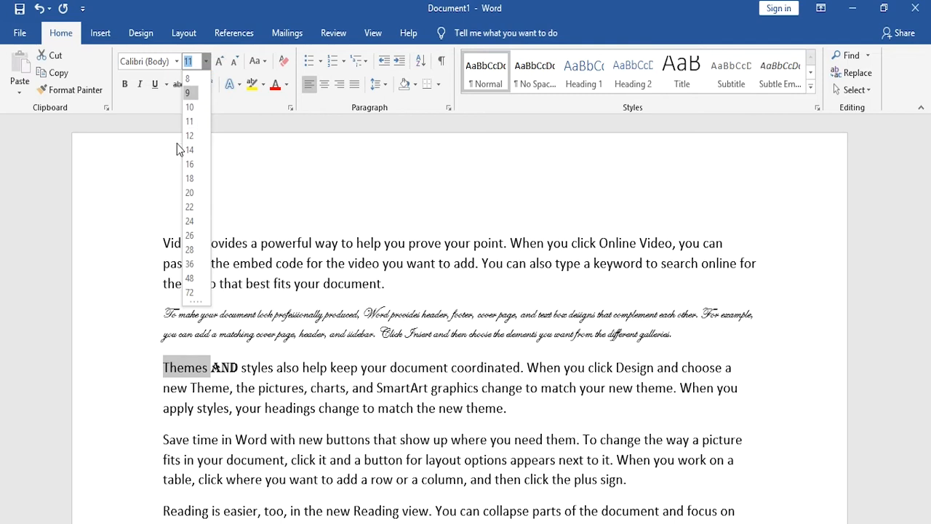
{"action": "left_click", "coordinate": [195, 266]}
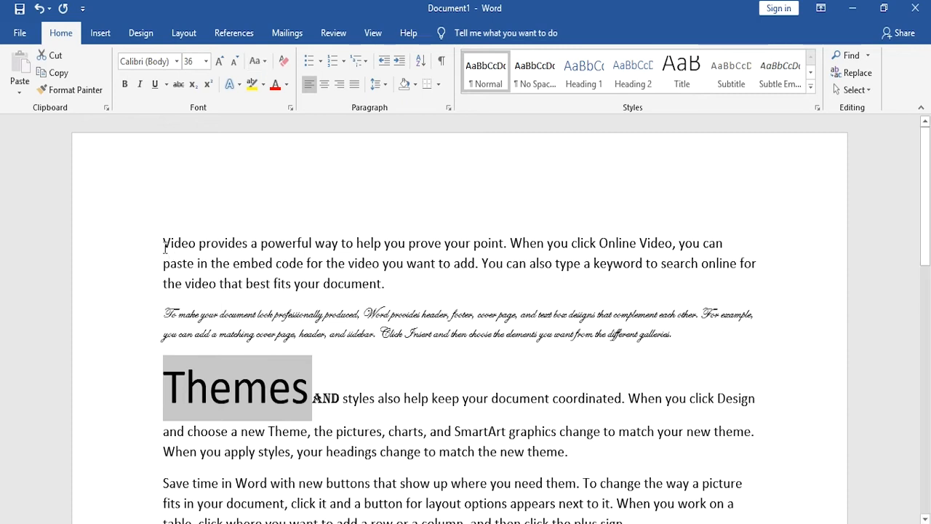
- Change the whole first paragraph, starting "Video provides", to UPPERCASE
{"action": "left_click_drag", "start_coordinate": [163, 242], "coordinate": [384, 286]}
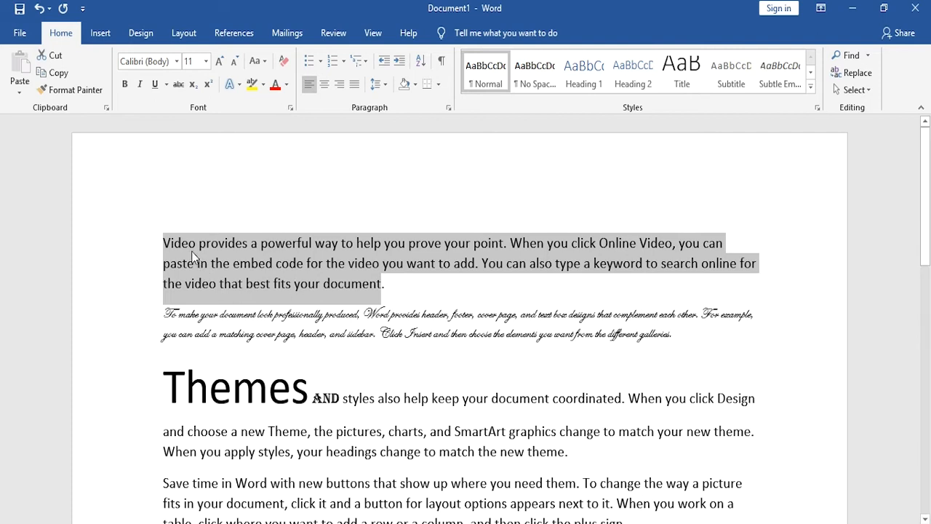
{"action": "left_click", "coordinate": [166, 242]}
{"action": "left_click_drag", "start_coordinate": [164, 242], "coordinate": [389, 286]}
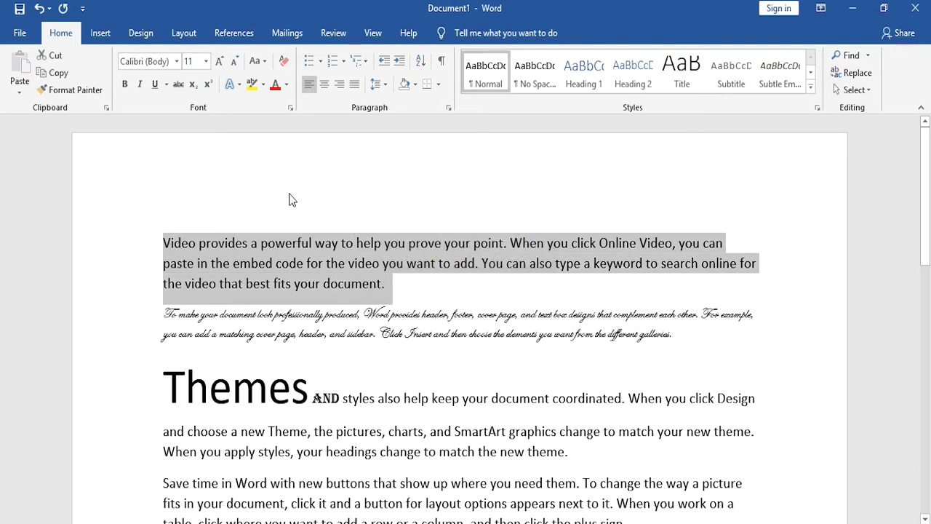
{"action": "left_click", "coordinate": [266, 62]}
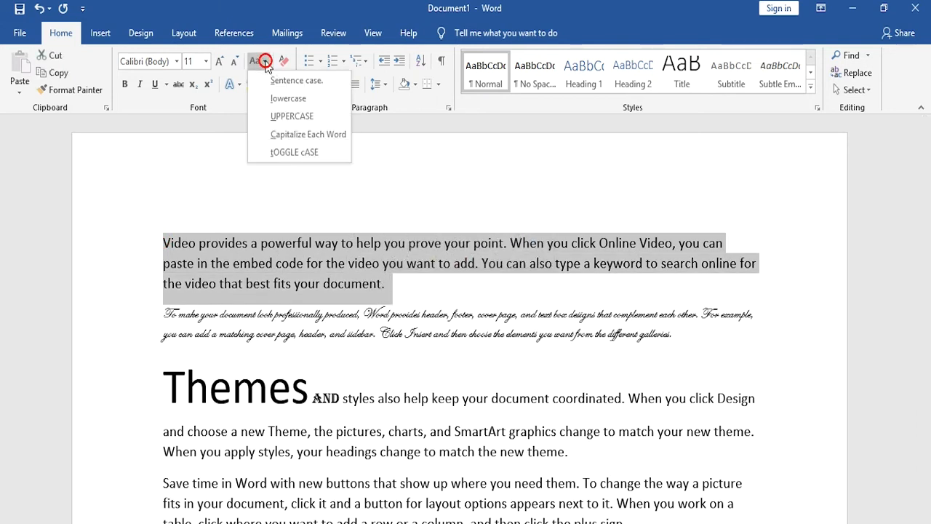
{"action": "left_click", "coordinate": [292, 117]}
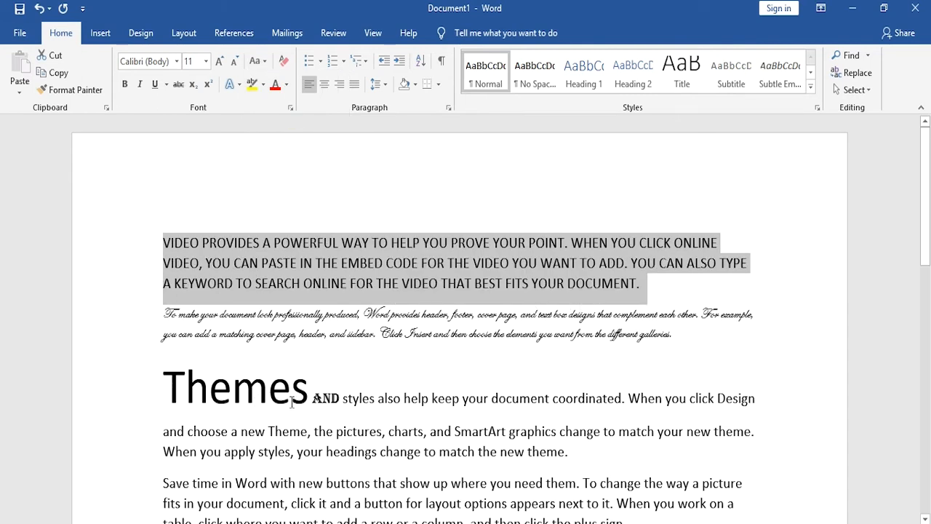
- Change the fourth paragraph, starting "Save time in Word", to lowercase
{"action": "scroll", "coordinate": [291, 401], "scroll_direction": "down", "scroll_amount": 3}
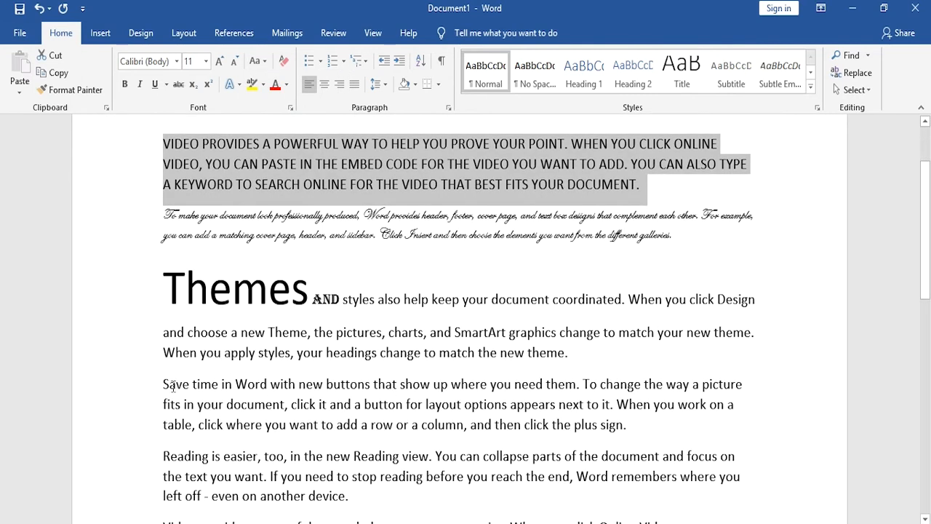
{"action": "left_click_drag", "start_coordinate": [165, 385], "coordinate": [624, 428]}
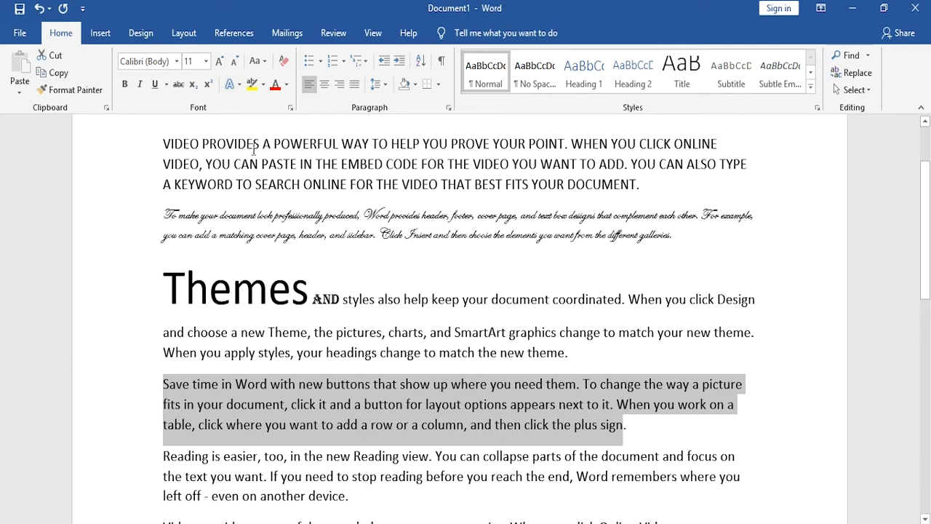
{"action": "left_click", "coordinate": [265, 64]}
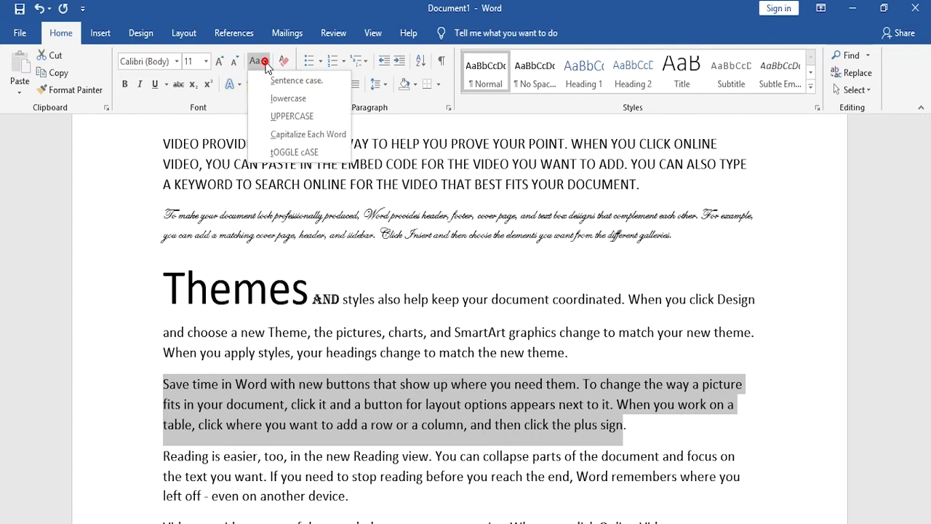
{"action": "left_click", "coordinate": [285, 99]}
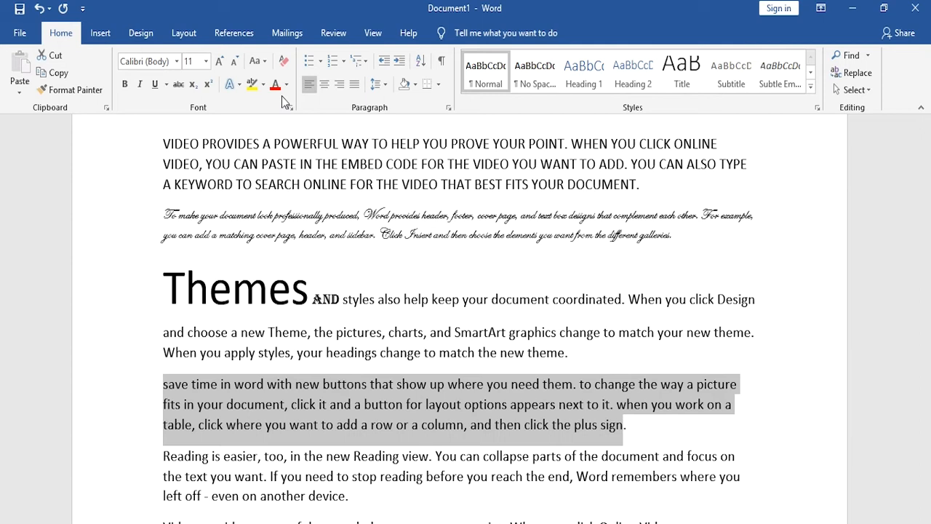
- Apply the Capitalize Each Word case option to the fifth paragraph, starting "Reading is easier"
{"action": "left_click", "coordinate": [263, 63]}
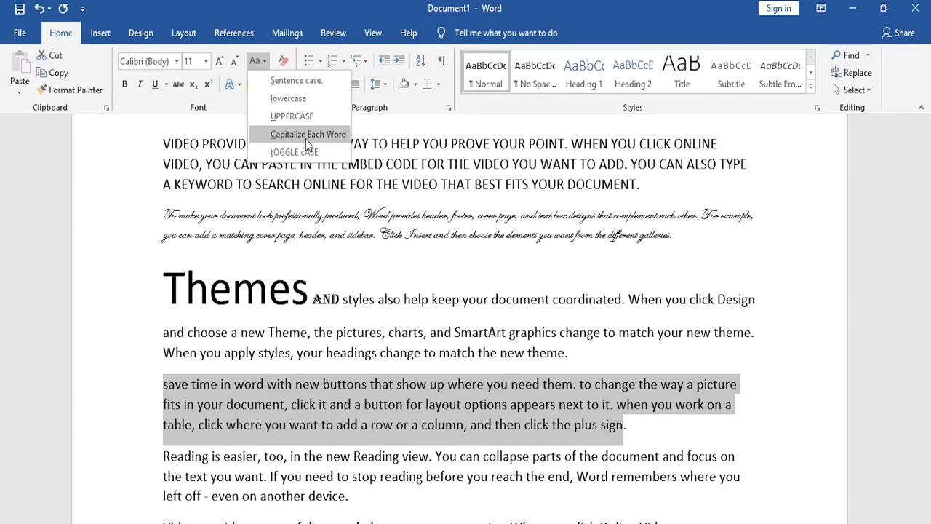
{"action": "scroll", "coordinate": [172, 451], "scroll_direction": "down", "scroll_amount": 1}
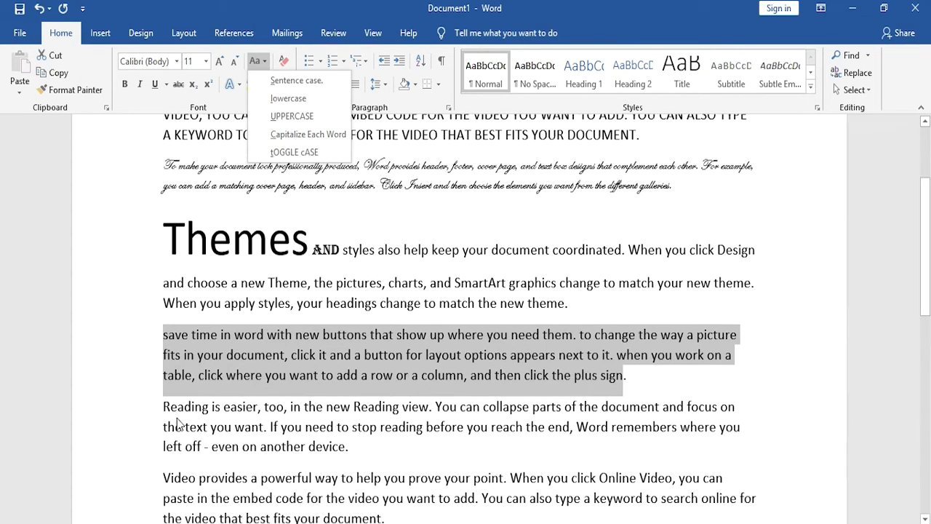
{"action": "left_click", "coordinate": [170, 411]}
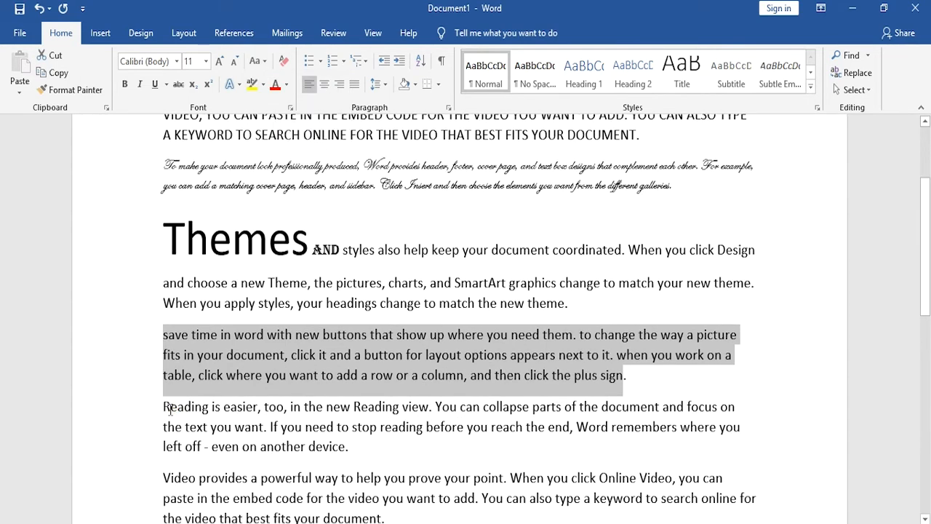
{"action": "left_click_drag", "start_coordinate": [167, 408], "coordinate": [201, 412]}
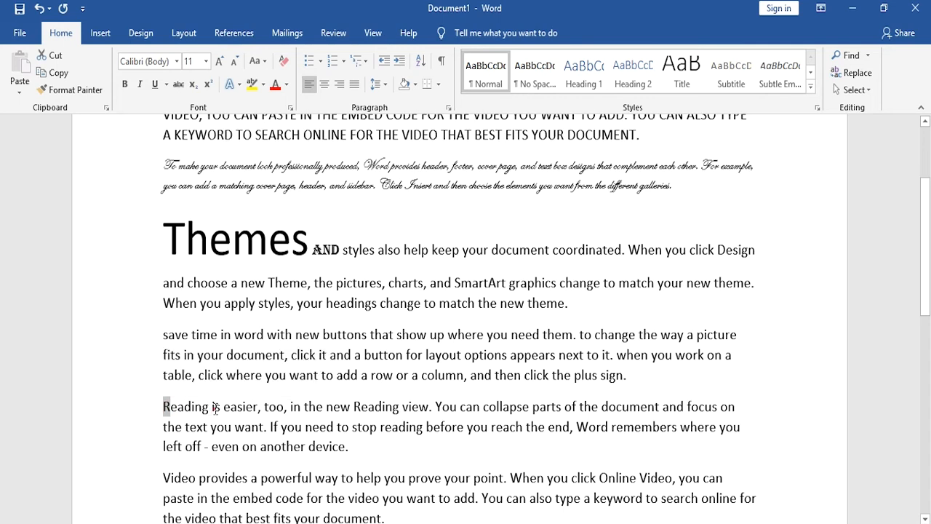
{"action": "double_click", "coordinate": [216, 408]}
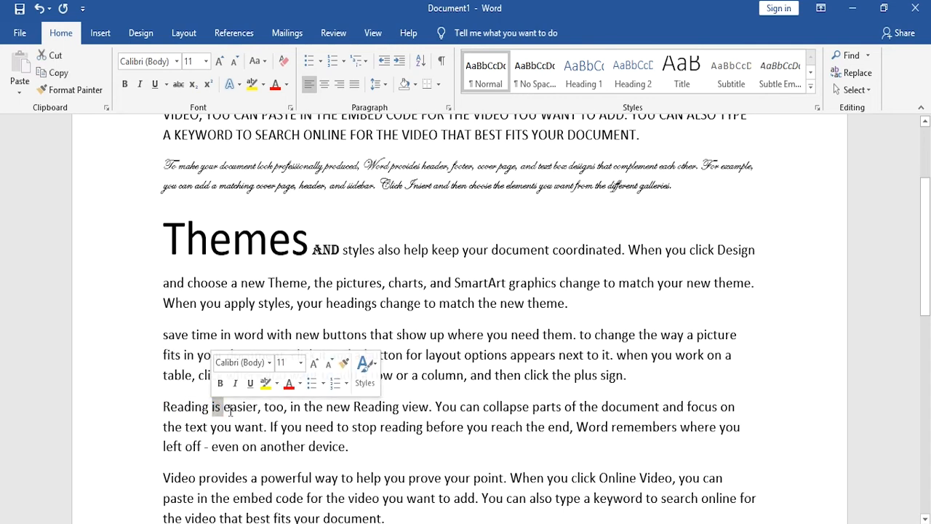
{"action": "left_click", "coordinate": [231, 410]}
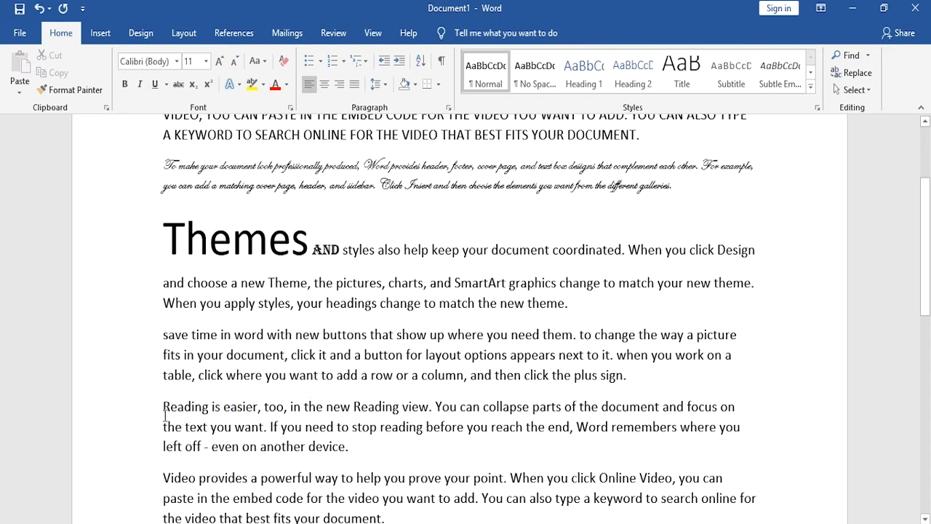
{"action": "left_click_drag", "start_coordinate": [165, 408], "coordinate": [357, 443]}
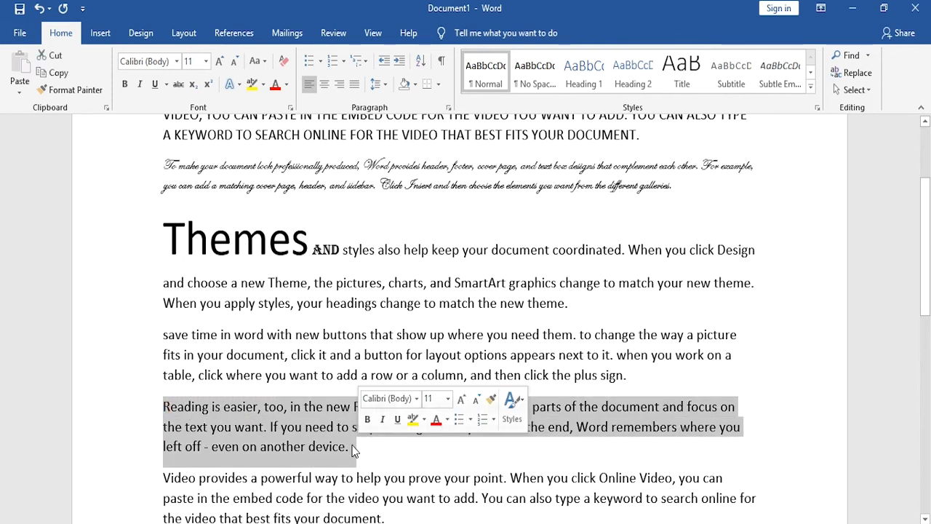
{"action": "left_click", "coordinate": [267, 60]}
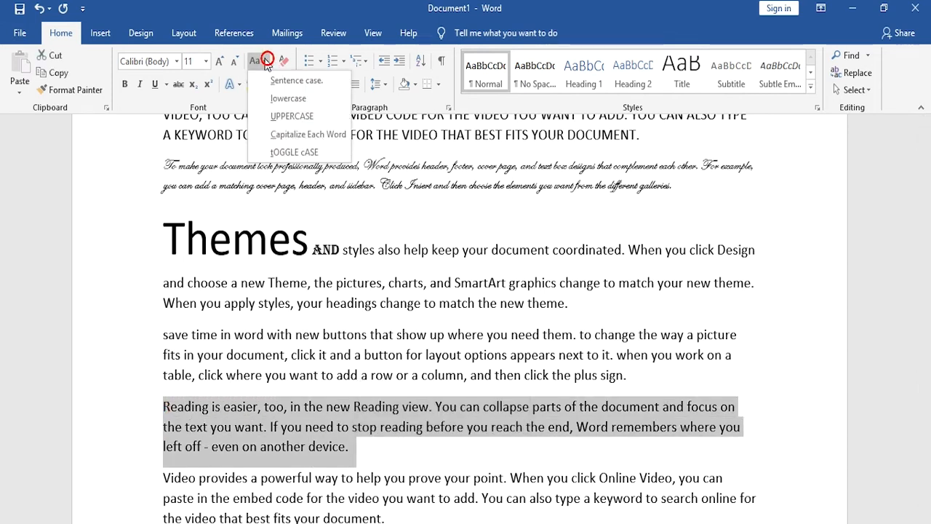
{"action": "left_click", "coordinate": [294, 135]}
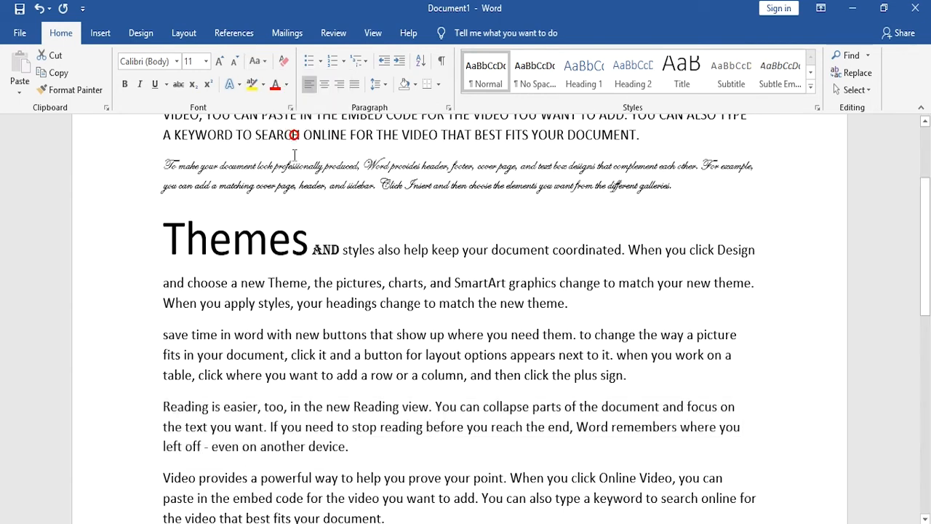
- Apply tOGGLE cASE to the entire fifth paragraph, starting "Reading Is Easier"
{"action": "left_click", "coordinate": [136, 402]}
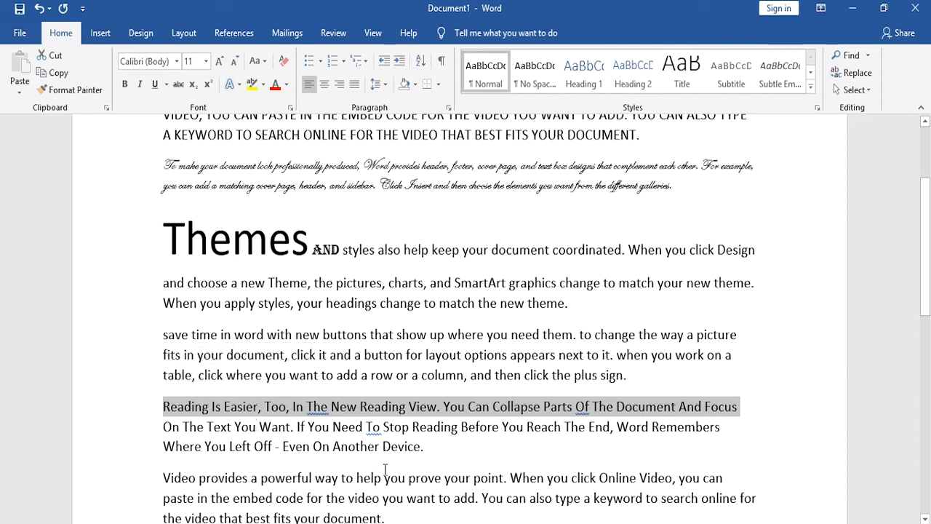
{"action": "left_click", "coordinate": [258, 62]}
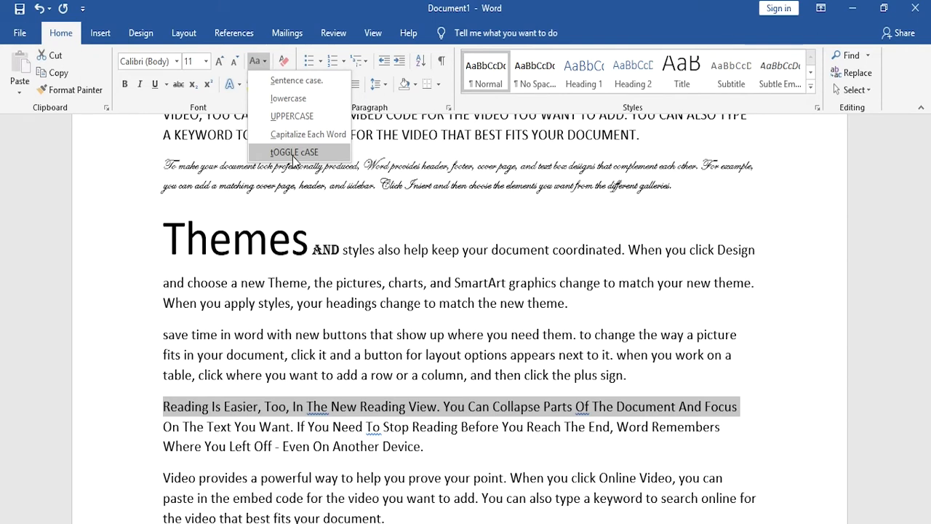
{"action": "left_click", "coordinate": [144, 411]}
{"action": "left_click", "coordinate": [161, 408]}
{"action": "double_click", "coordinate": [158, 407]}
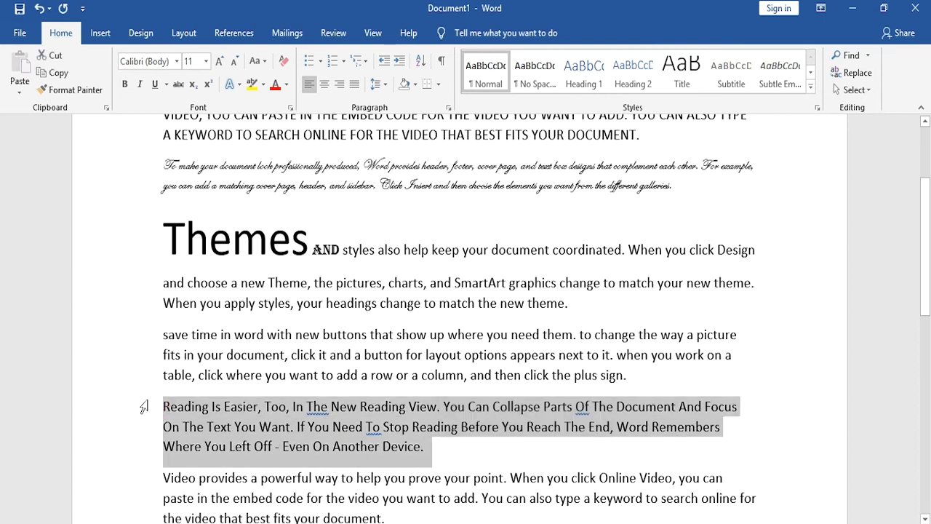
{"action": "left_click", "coordinate": [264, 60]}
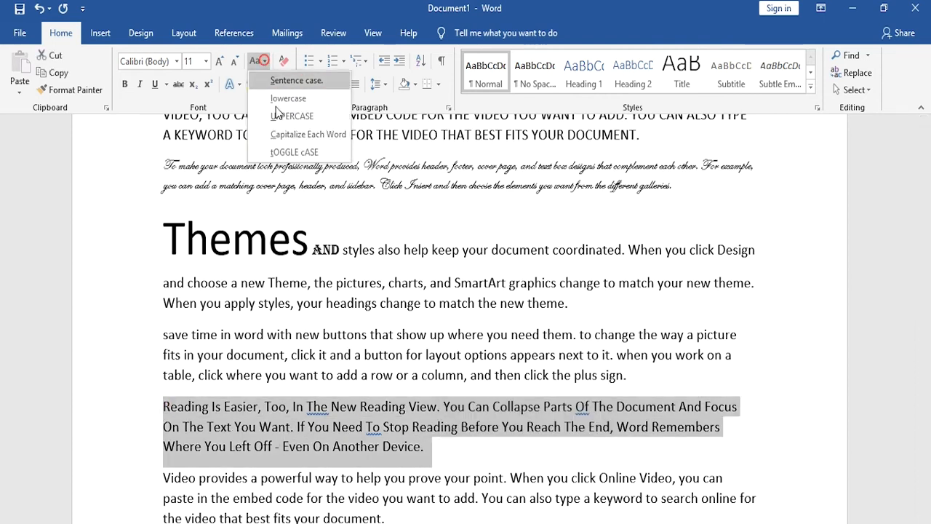
{"action": "left_click", "coordinate": [284, 155]}
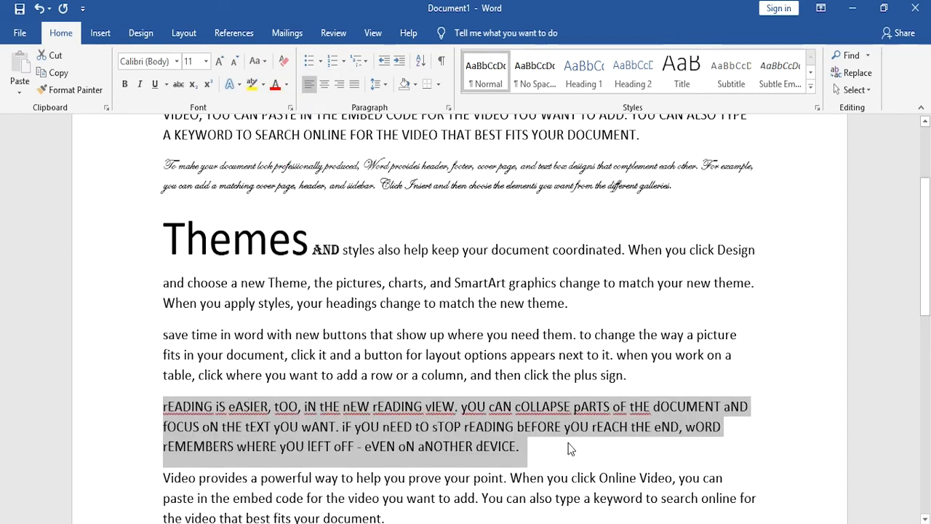
- Apply tOGGLE cASE to the uppercase first paragraph, starting "VIDEO PROVIDES"
{"action": "scroll", "coordinate": [312, 318], "scroll_direction": "up", "scroll_amount": 4}
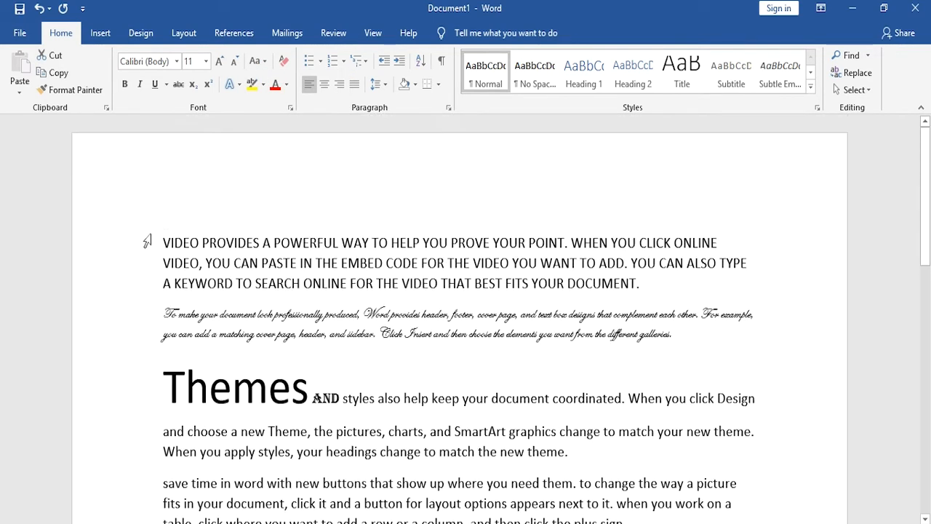
{"action": "triple_click", "coordinate": [164, 241]}
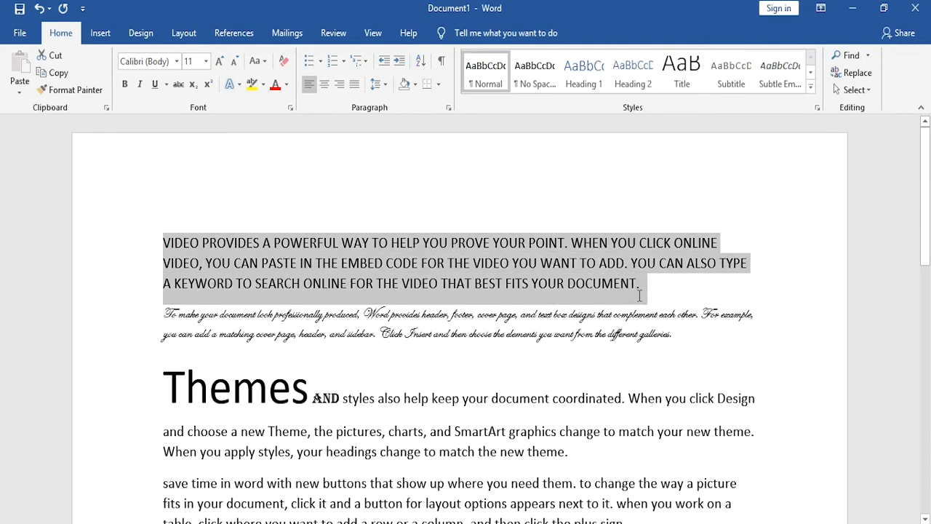
{"action": "left_click", "coordinate": [259, 61]}
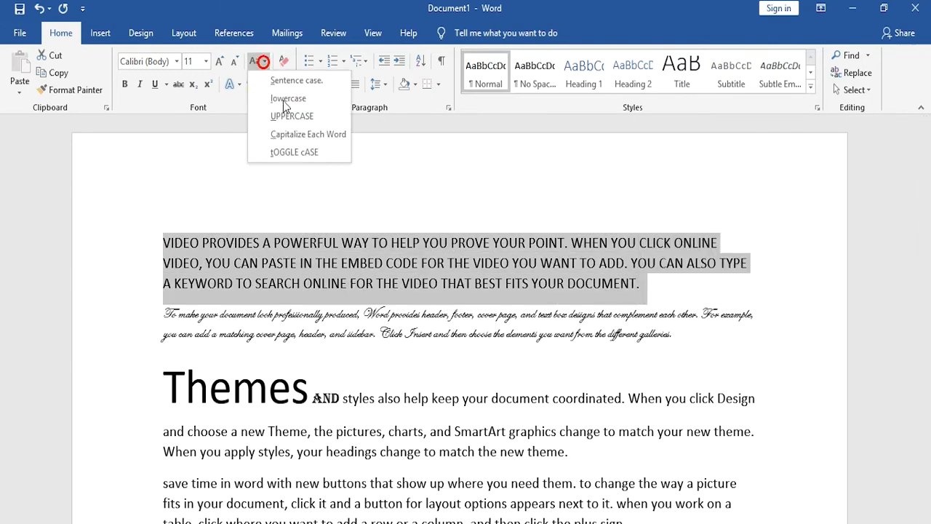
{"action": "left_click", "coordinate": [302, 151]}
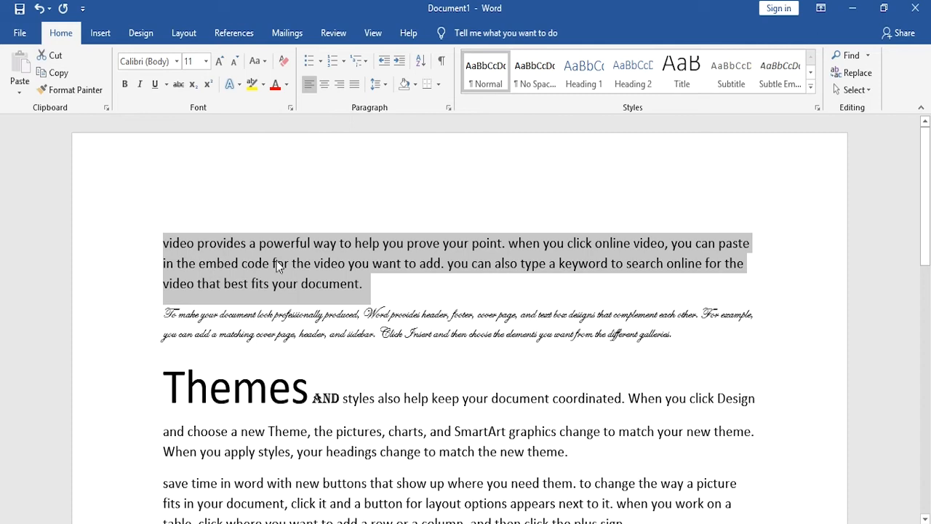
{"action": "left_click", "coordinate": [257, 61]}
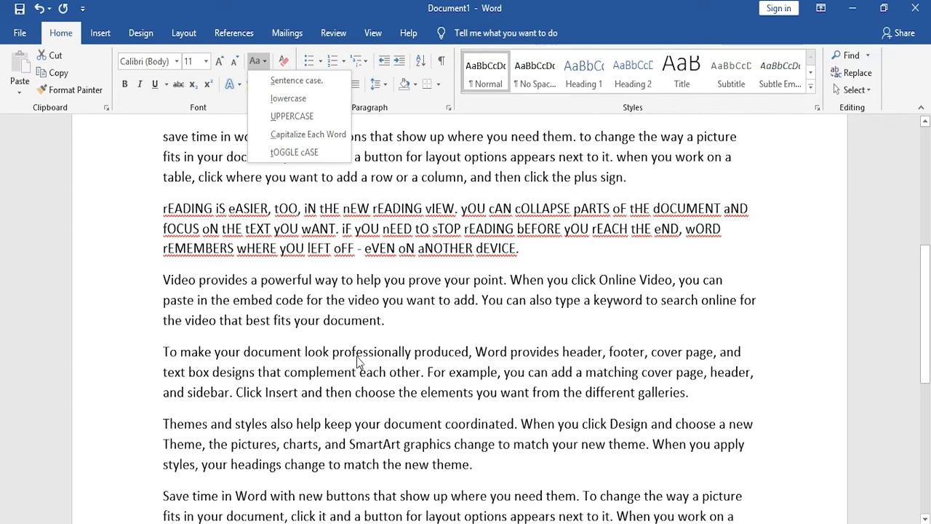
{"action": "scroll", "coordinate": [338, 246], "scroll_direction": "up", "scroll_amount": 1}
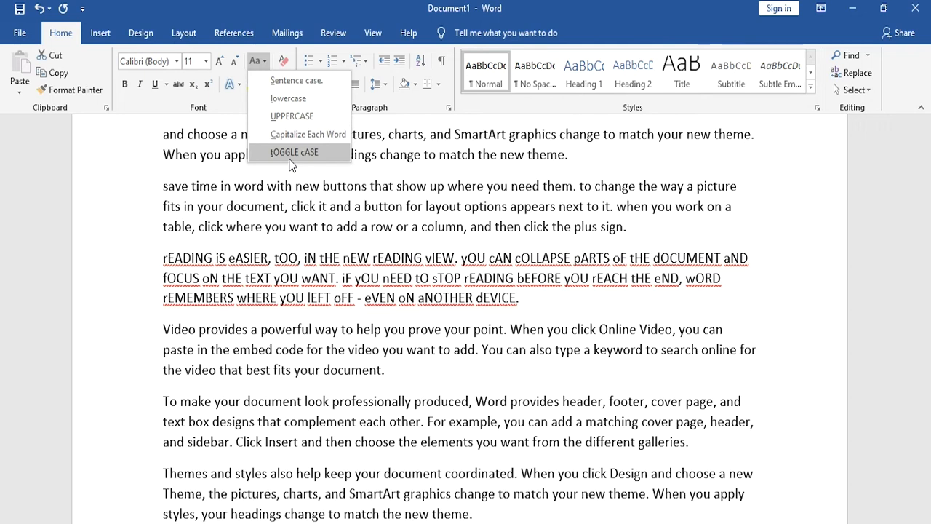
{"action": "left_click", "coordinate": [313, 225]}
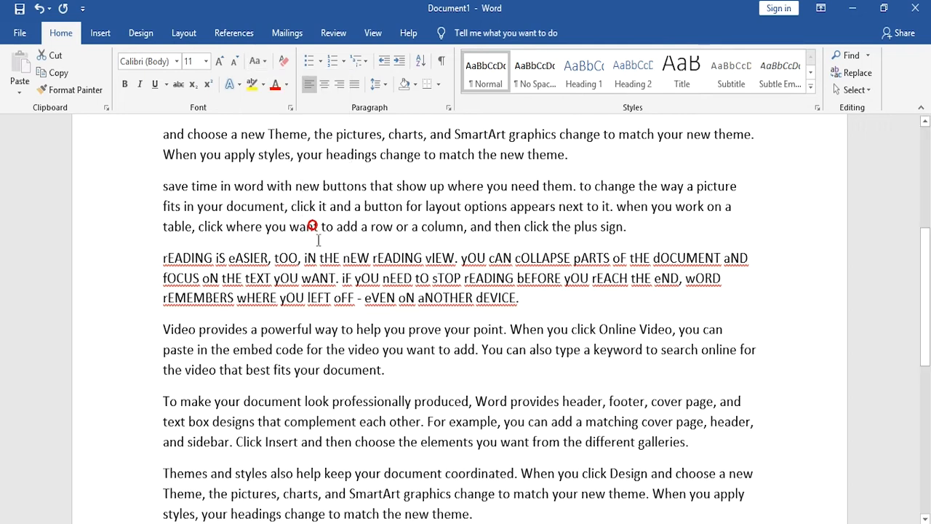
- Change the font color of the letters "The" in the large word "Themes" to the orange theme color
{"action": "scroll", "coordinate": [312, 232], "scroll_direction": "up", "scroll_amount": 5}
{"action": "scroll", "coordinate": [305, 237], "scroll_direction": "up", "scroll_amount": 1}
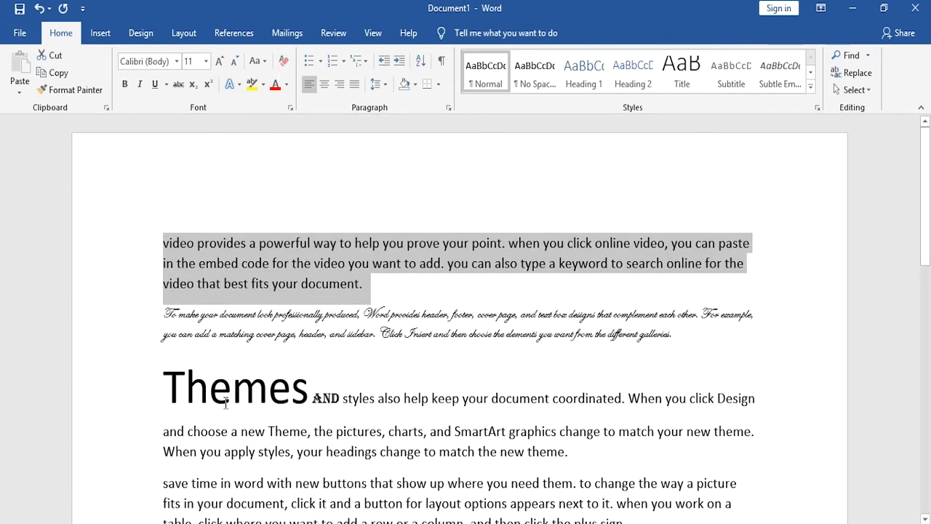
{"action": "left_click_drag", "start_coordinate": [164, 388], "coordinate": [304, 402]}
{"action": "scroll", "coordinate": [312, 385], "scroll_direction": "down", "scroll_amount": 3}
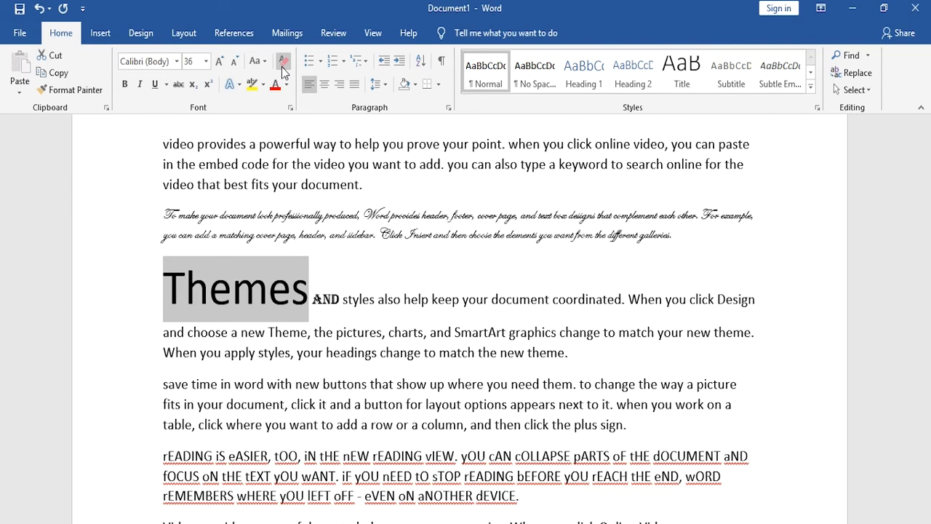
{"action": "left_click", "coordinate": [243, 299]}
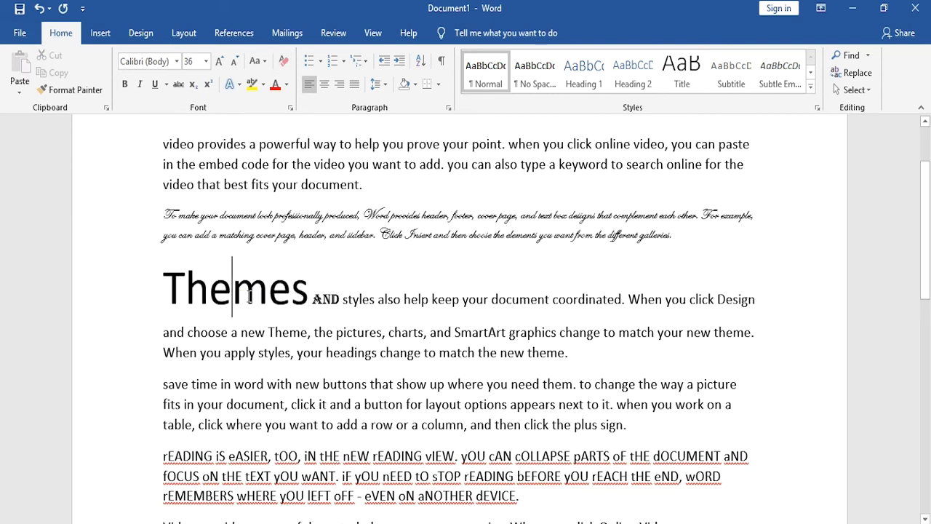
{"action": "left_click_drag", "start_coordinate": [168, 291], "coordinate": [226, 291]}
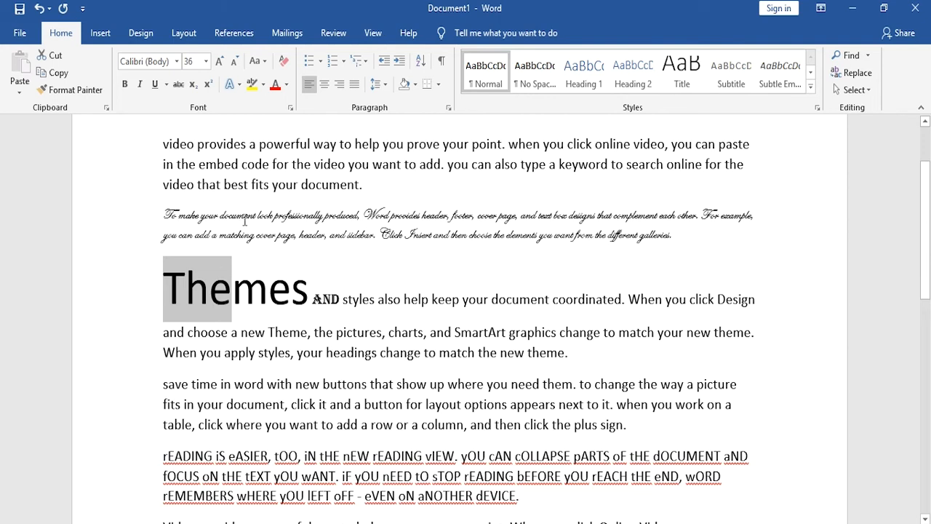
{"action": "left_click", "coordinate": [287, 84]}
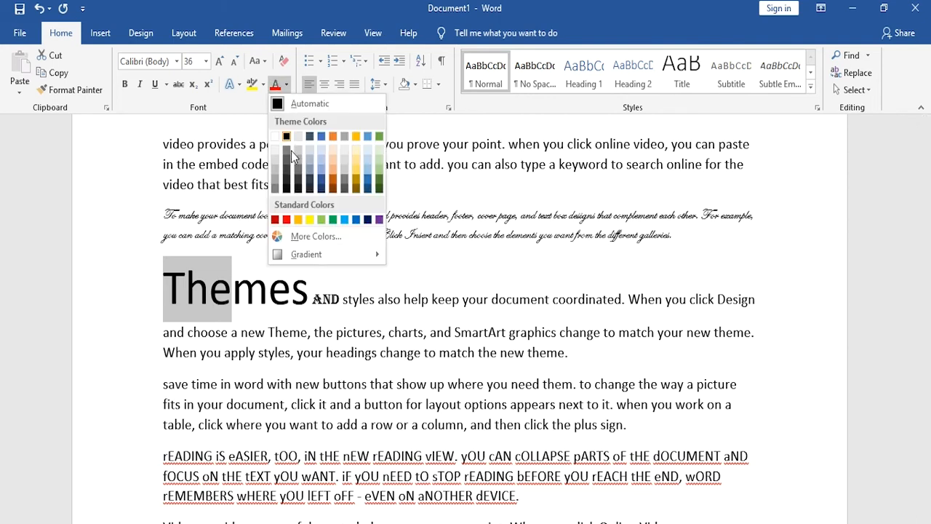
{"action": "left_click", "coordinate": [334, 135]}
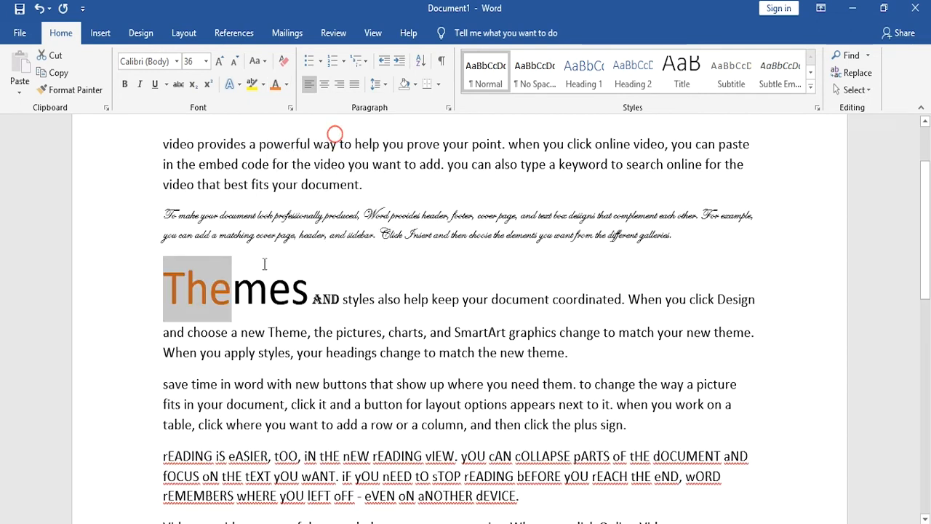
- Make the whole large word "Themes" italic and bold
{"action": "left_click", "coordinate": [267, 307]}
{"action": "left_click_drag", "start_coordinate": [174, 289], "coordinate": [310, 289]}
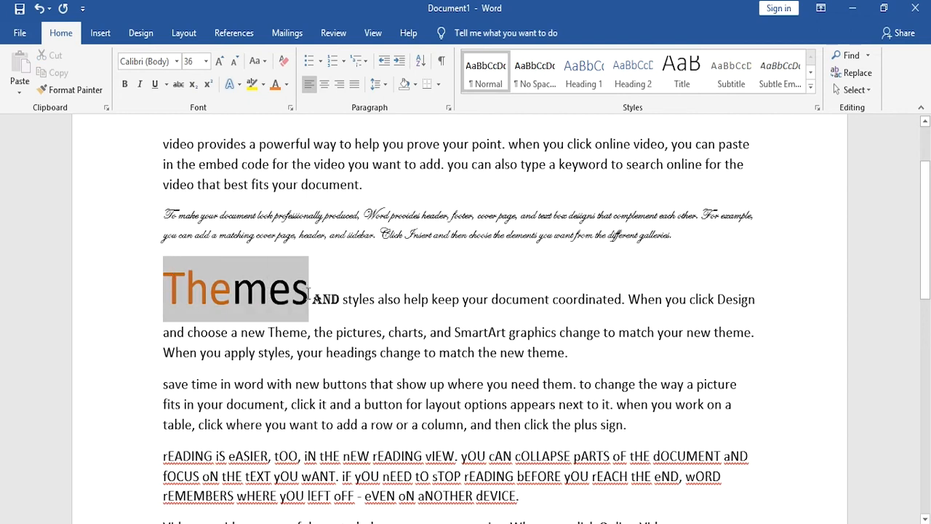
{"action": "left_click", "coordinate": [141, 85]}
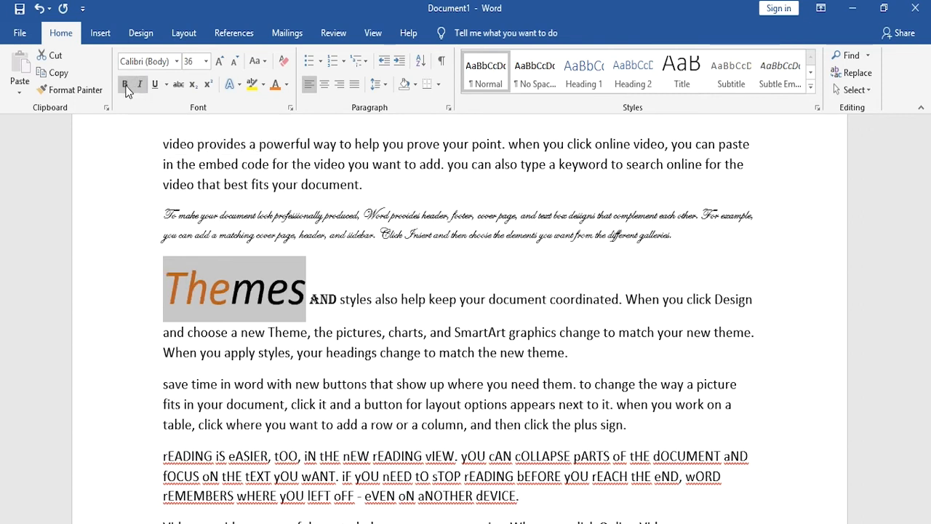
{"action": "left_click", "coordinate": [125, 85]}
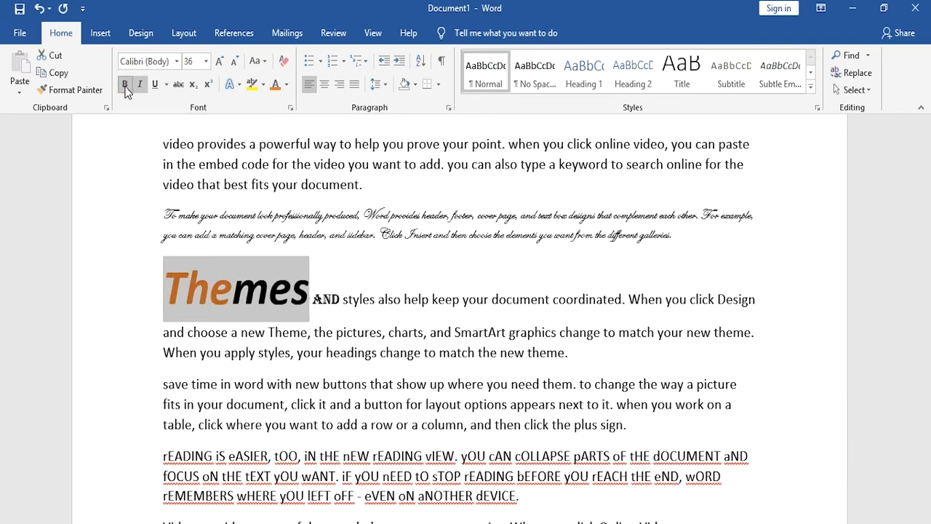
- Apply a wavy underline to the large word "Themes"
{"action": "left_click", "coordinate": [166, 86]}
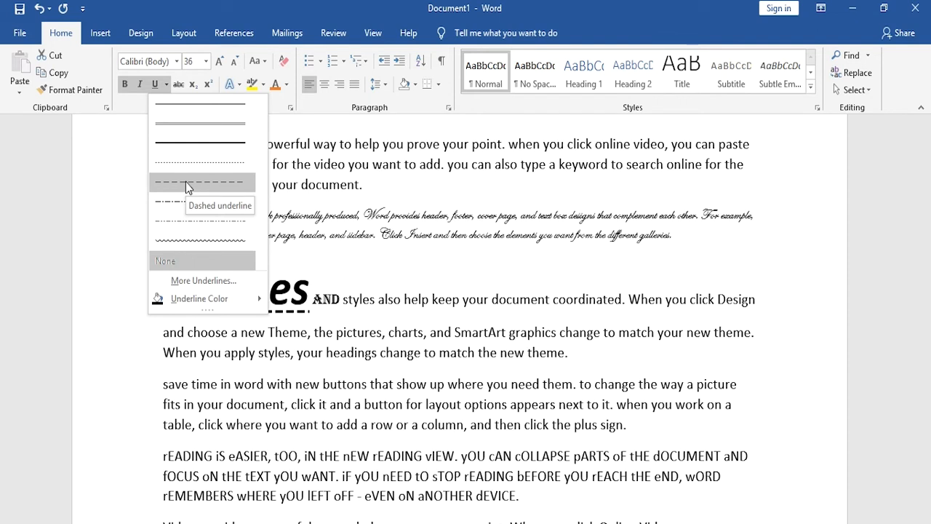
{"action": "mouse_move", "coordinate": [193, 296]}
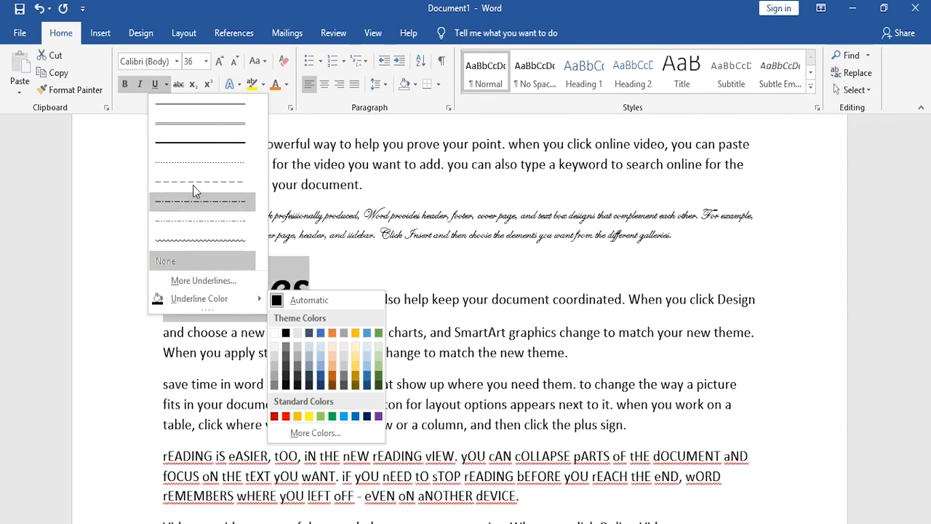
{"action": "left_click", "coordinate": [209, 236]}
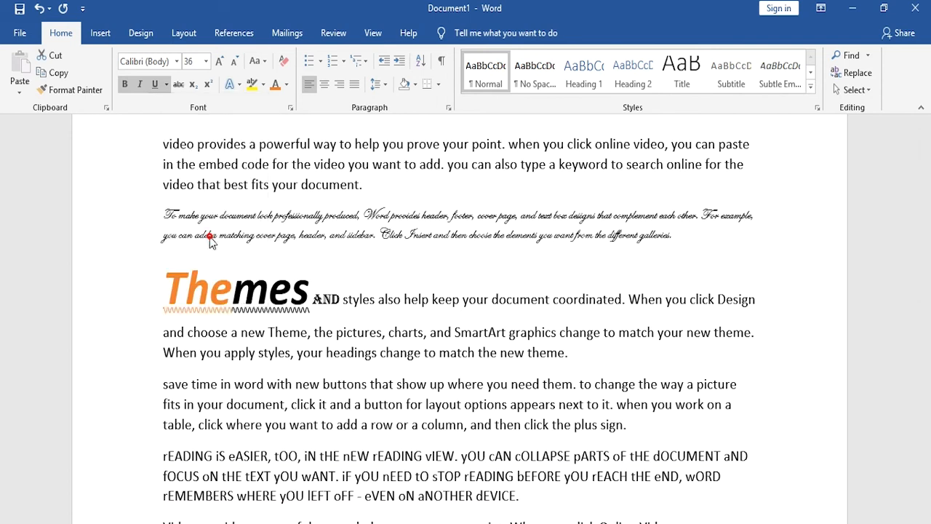
{"action": "left_click", "coordinate": [331, 314]}
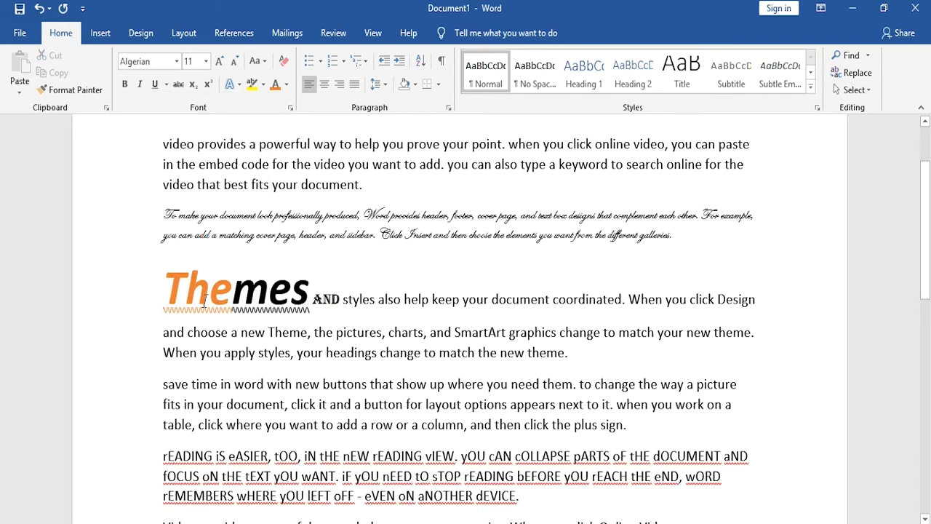
- Clear all formatting from the word "Themes" at the start of the third paragraph
{"action": "left_click", "coordinate": [155, 276]}
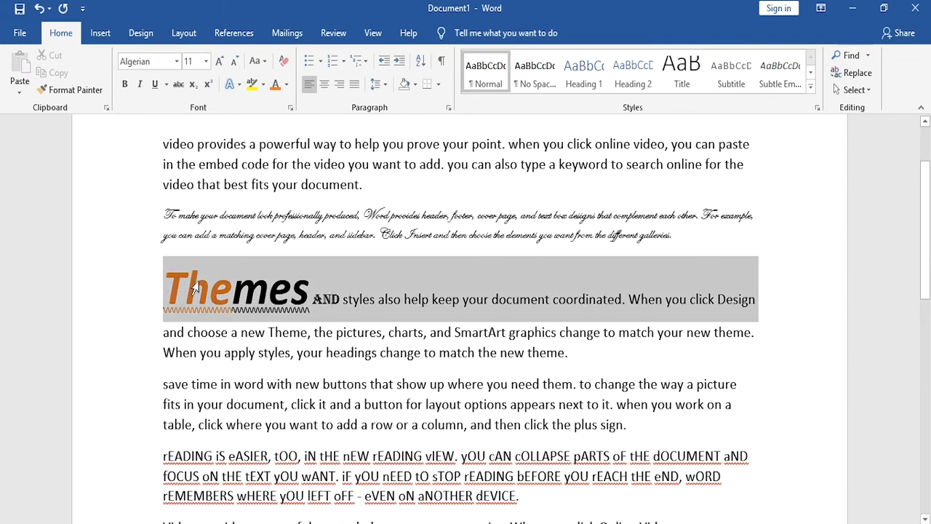
{"action": "left_click", "coordinate": [237, 289]}
{"action": "left_click_drag", "start_coordinate": [163, 282], "coordinate": [285, 306]}
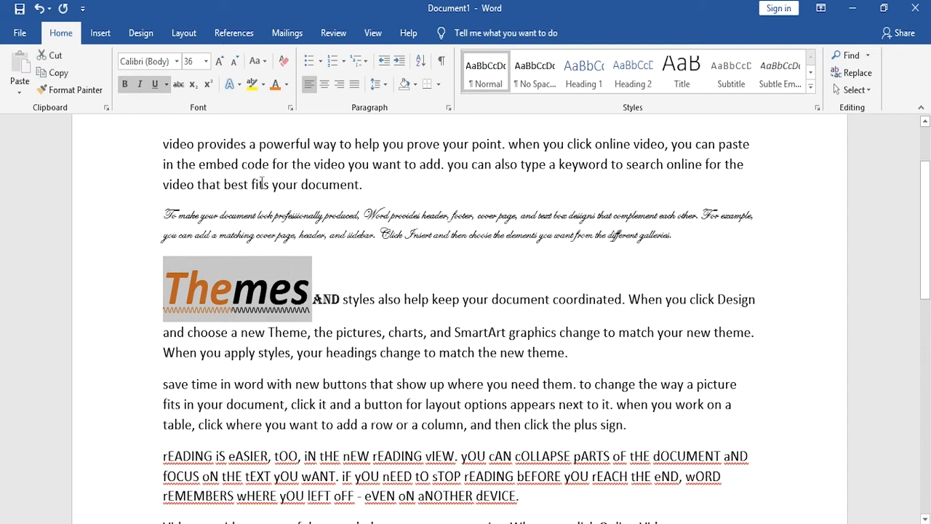
{"action": "left_click", "coordinate": [285, 61]}
{"action": "left_click", "coordinate": [207, 270]}
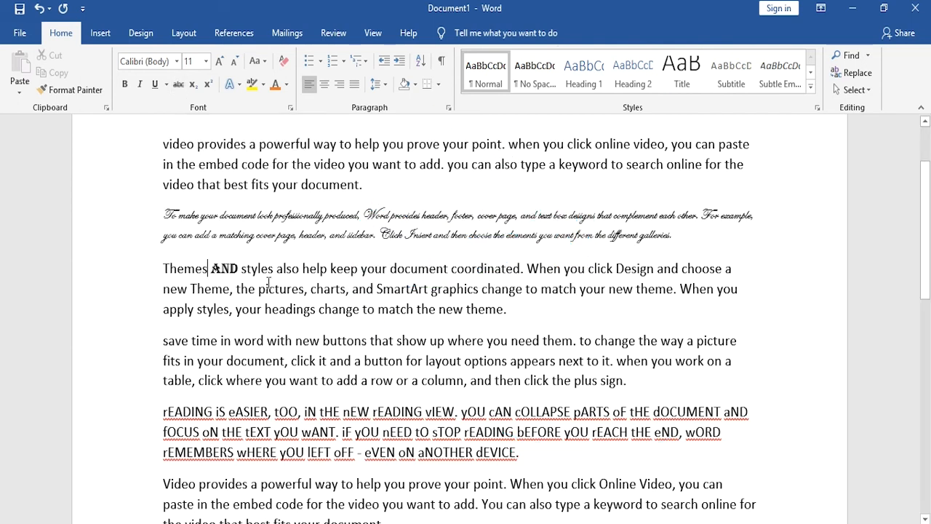
- Strike through "help" and the text from "your document coordinated" to "the new theme" in the third paragraph
{"action": "left_click_drag", "start_coordinate": [303, 270], "coordinate": [331, 270]}
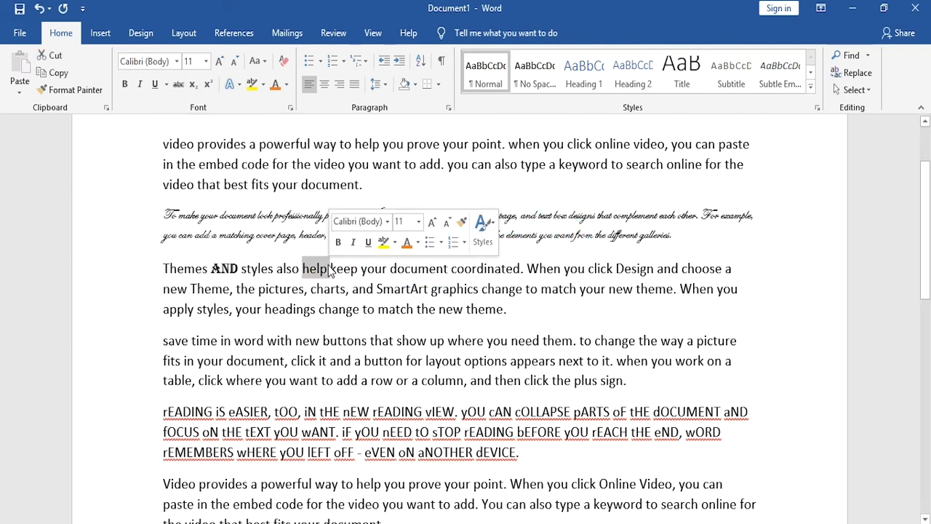
{"action": "left_click", "coordinate": [178, 86]}
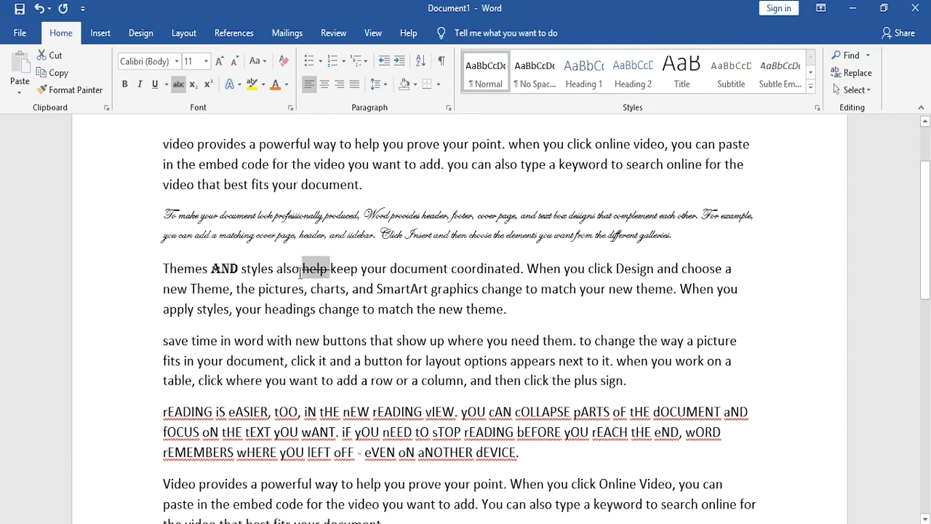
{"action": "left_click_drag", "start_coordinate": [370, 271], "coordinate": [489, 313]}
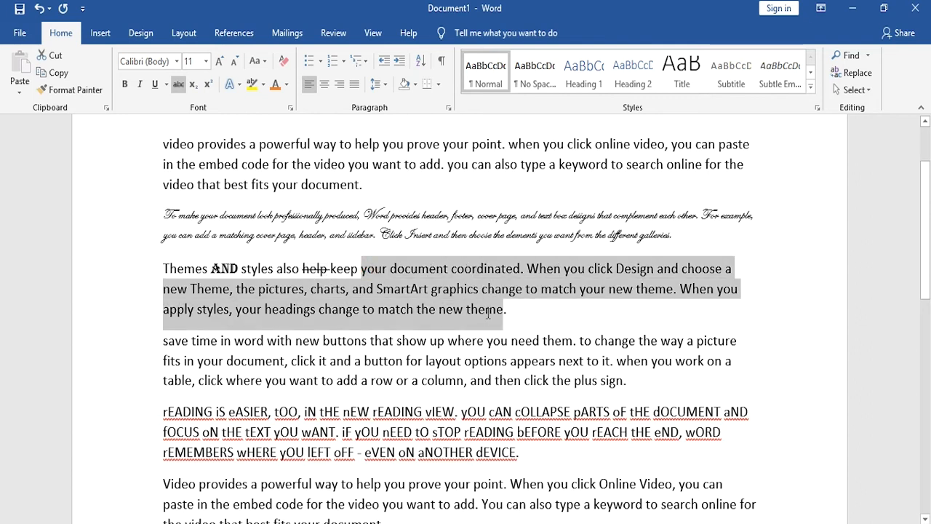
{"action": "left_click", "coordinate": [179, 84]}
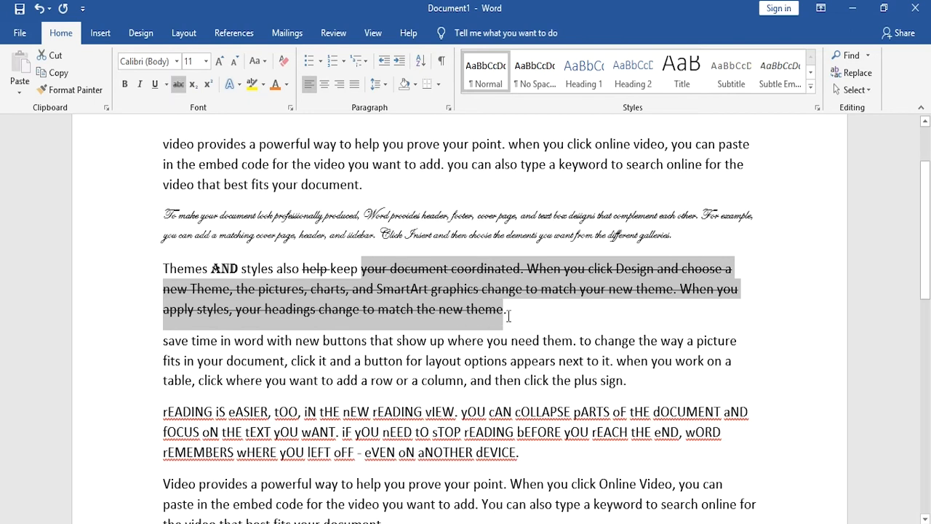
{"action": "left_click", "coordinate": [509, 315]}
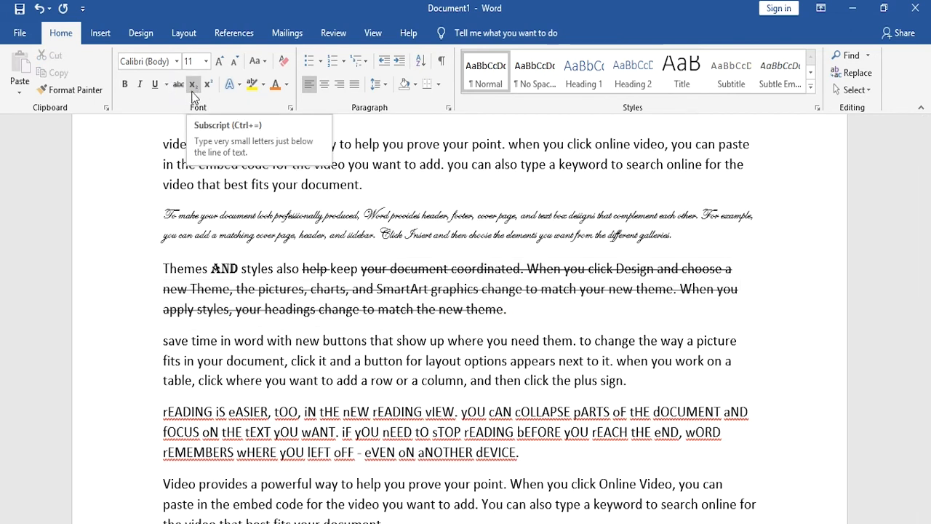
- Add the text "H2o" on a new line below the document's last paragraph
{"action": "scroll", "coordinate": [332, 332], "scroll_direction": "down", "scroll_amount": 5}
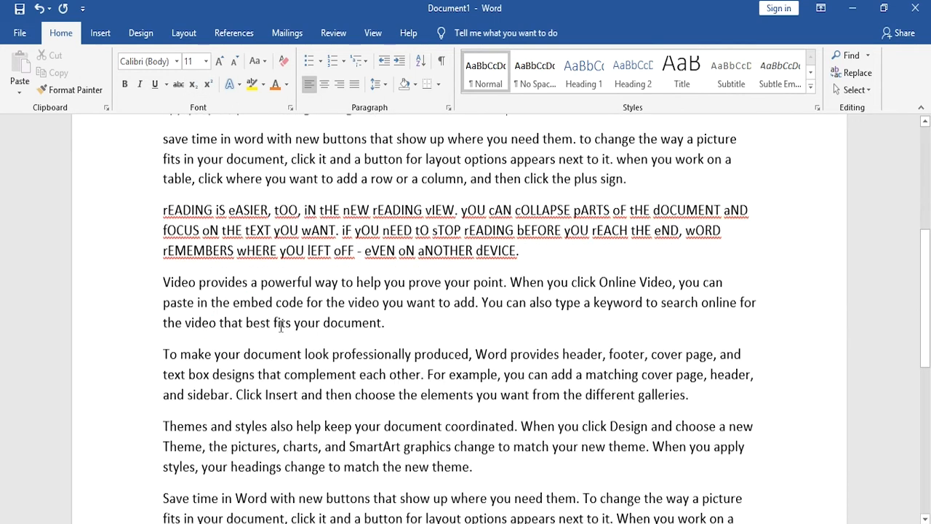
{"action": "scroll", "coordinate": [331, 332], "scroll_direction": "down", "scroll_amount": 5}
{"action": "left_click", "coordinate": [366, 270]}
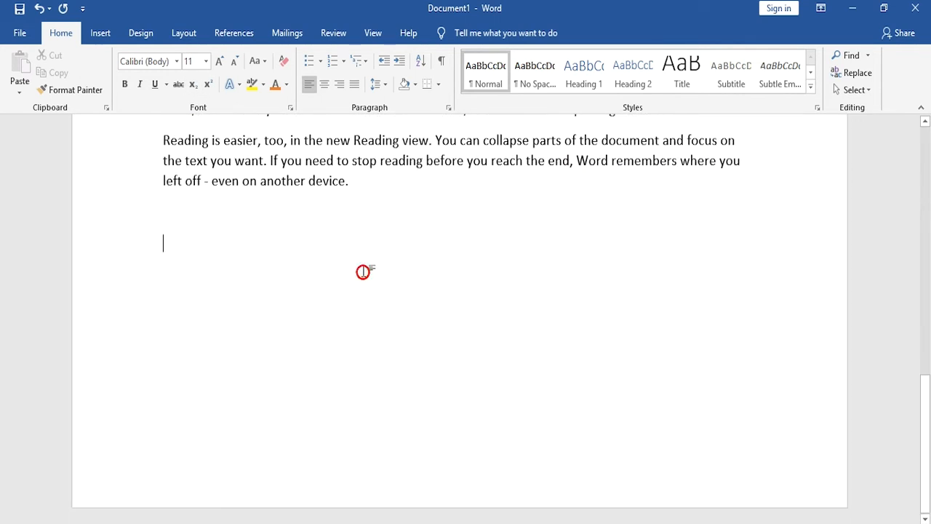
{"action": "type", "text": "H2o"}
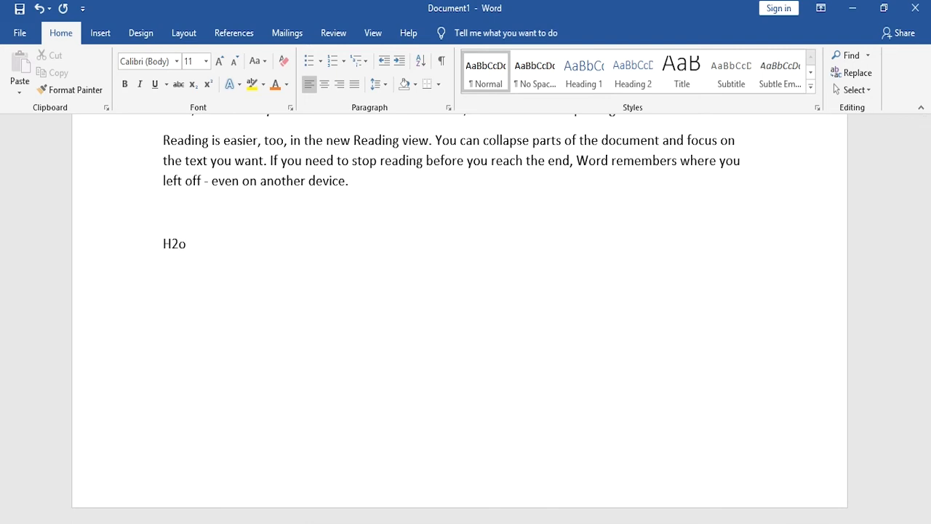
- Format the 2 in "H2o" as subscript
{"action": "key", "text": "shift+Left"}
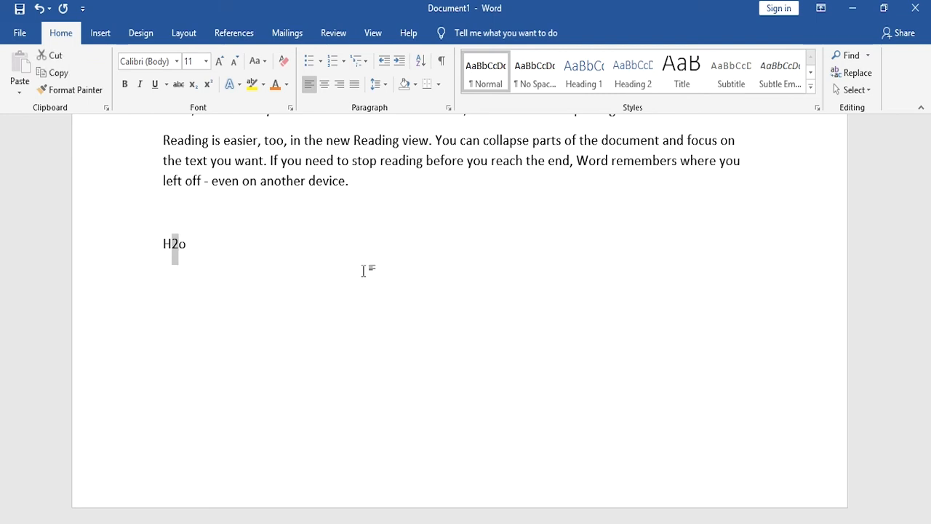
{"action": "left_click", "coordinate": [200, 253]}
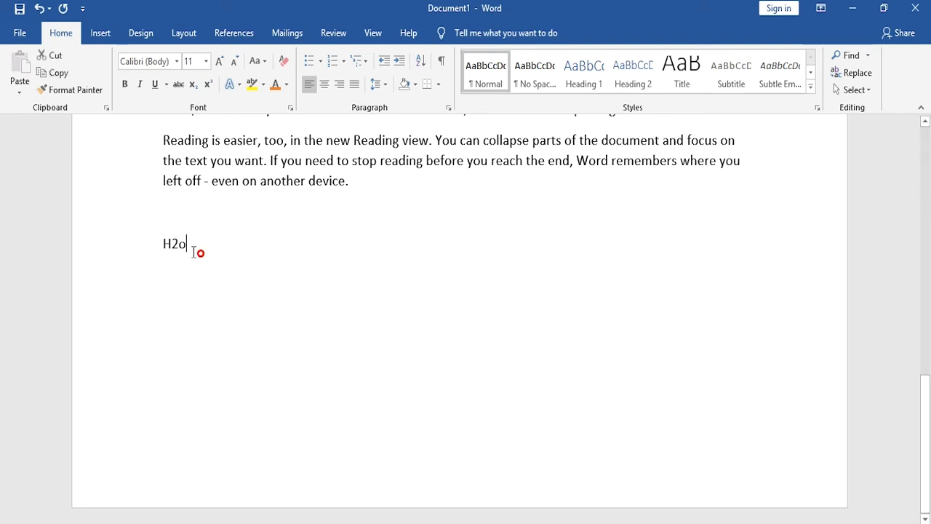
{"action": "left_click", "coordinate": [179, 246]}
{"action": "key", "text": "shift+Left"}
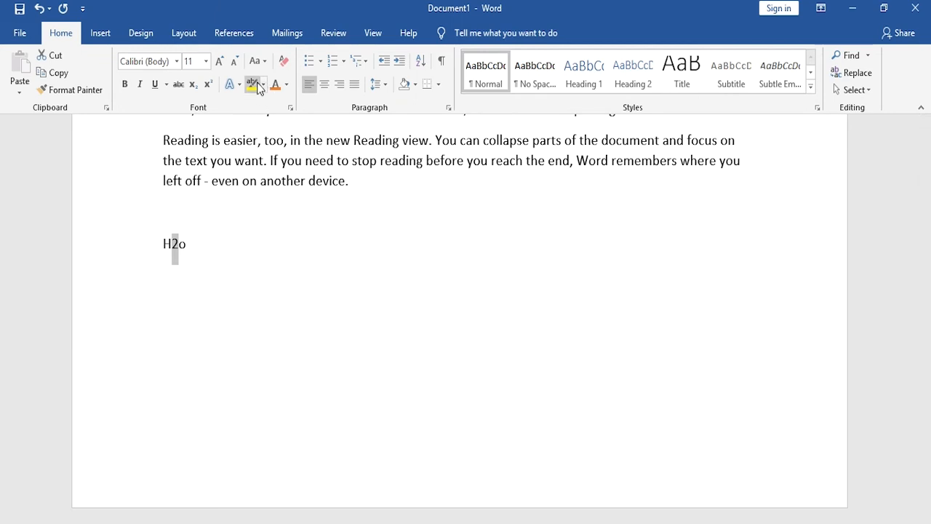
{"action": "left_click", "coordinate": [193, 85]}
{"action": "left_click", "coordinate": [194, 235]}
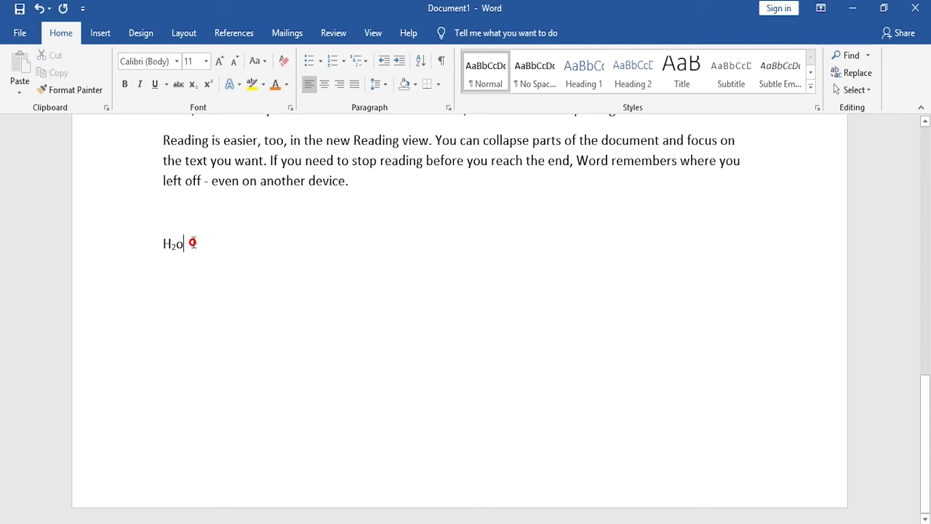
- Add "X2" on a new line below the H2o formula and format its 2 as superscript
{"action": "key", "text": "Return"}
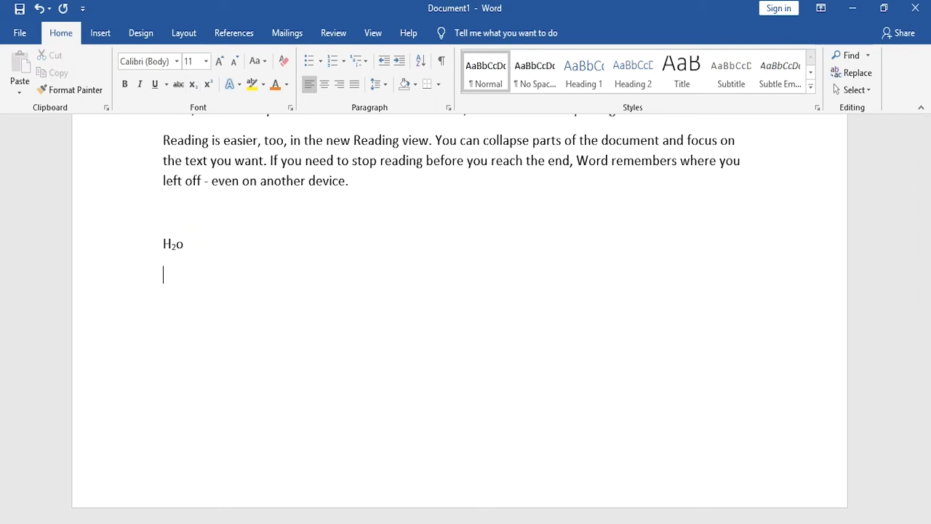
{"action": "type", "text": "x2"}
{"action": "key", "text": "shift+Left"}
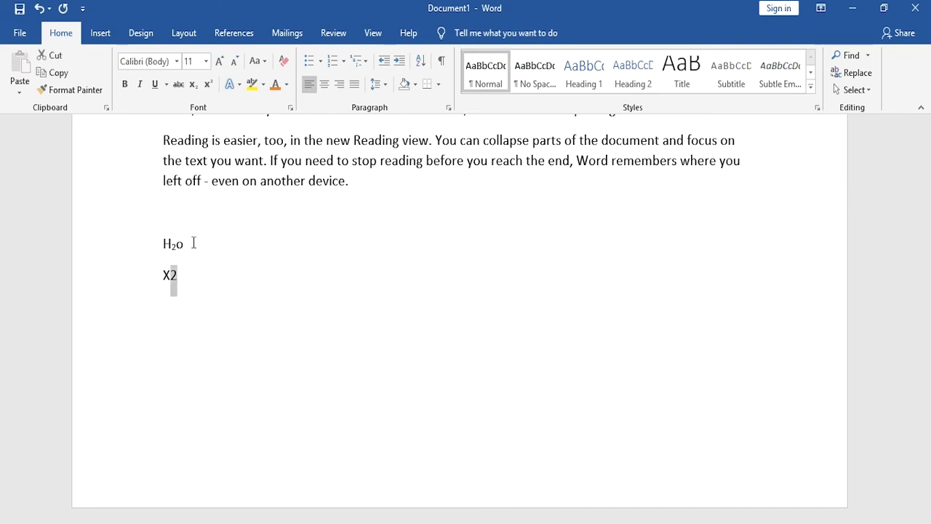
{"action": "left_click", "coordinate": [208, 84]}
{"action": "left_click", "coordinate": [206, 272]}
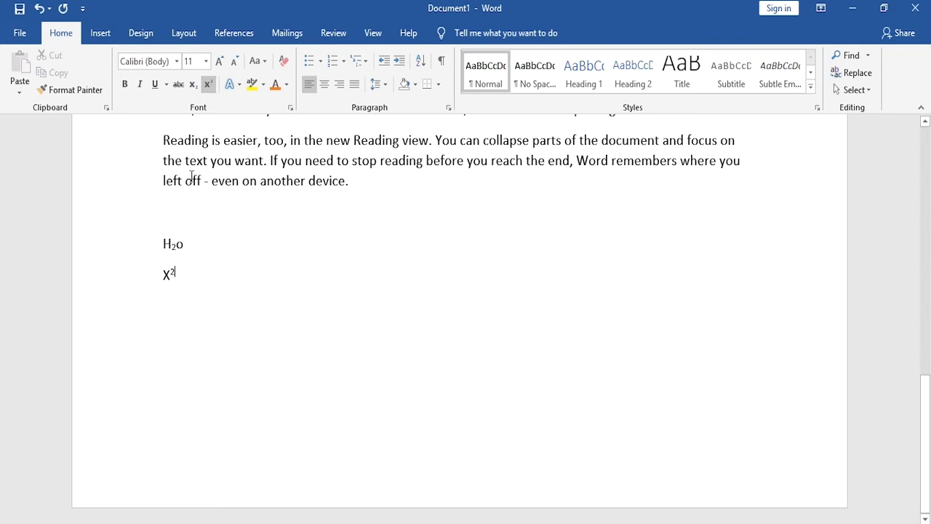
{"action": "left_click_drag", "start_coordinate": [161, 244], "coordinate": [202, 245]}
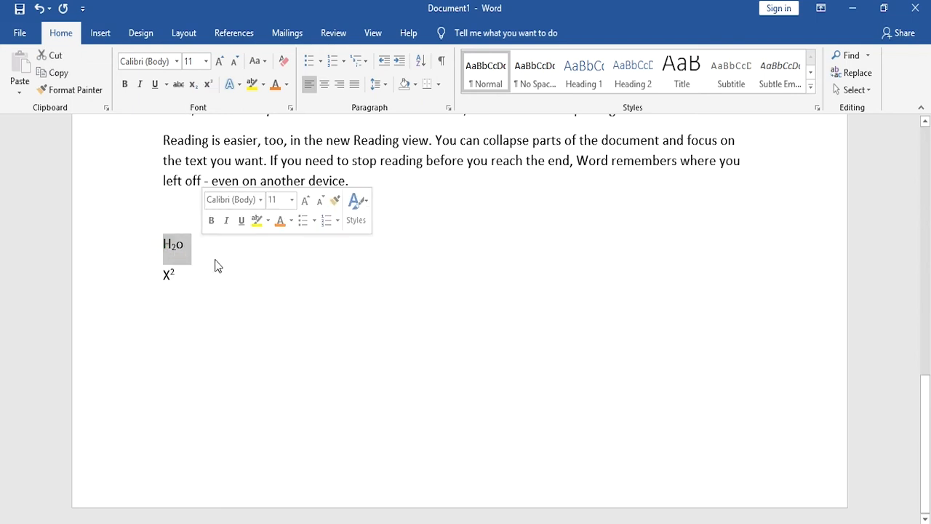
{"action": "left_click", "coordinate": [218, 247]}
{"action": "left_click_drag", "start_coordinate": [180, 275], "coordinate": [159, 276]}
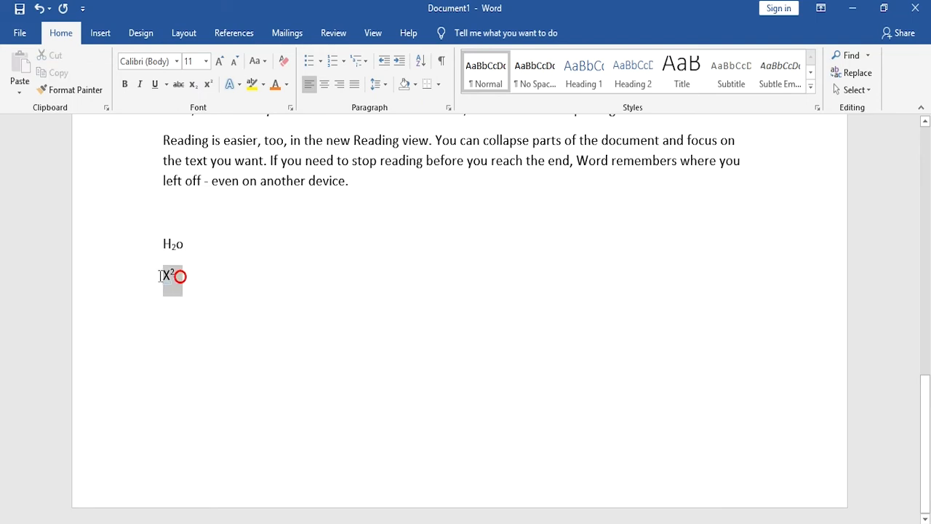
{"action": "left_click", "coordinate": [265, 318]}
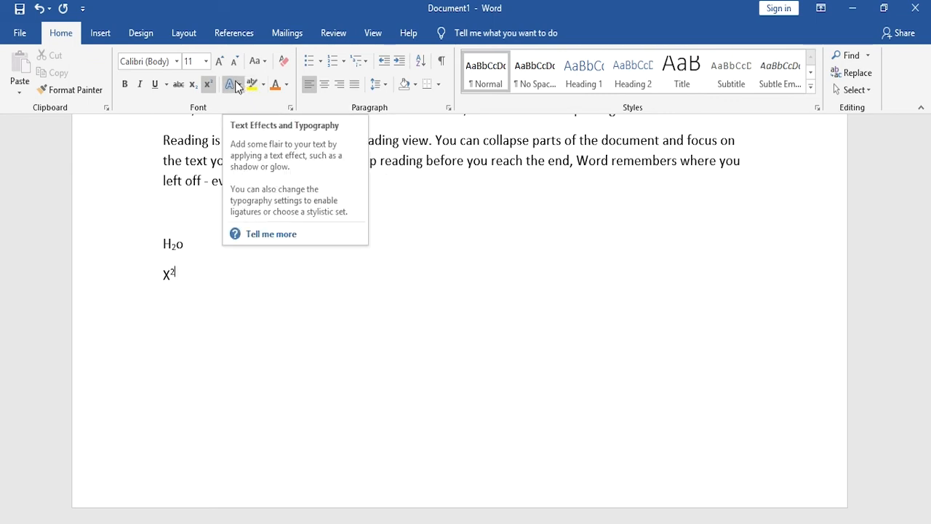
{"action": "scroll", "coordinate": [209, 341], "scroll_direction": "up", "scroll_amount": 1}
{"action": "scroll", "coordinate": [209, 340], "scroll_direction": "up", "scroll_amount": 1}
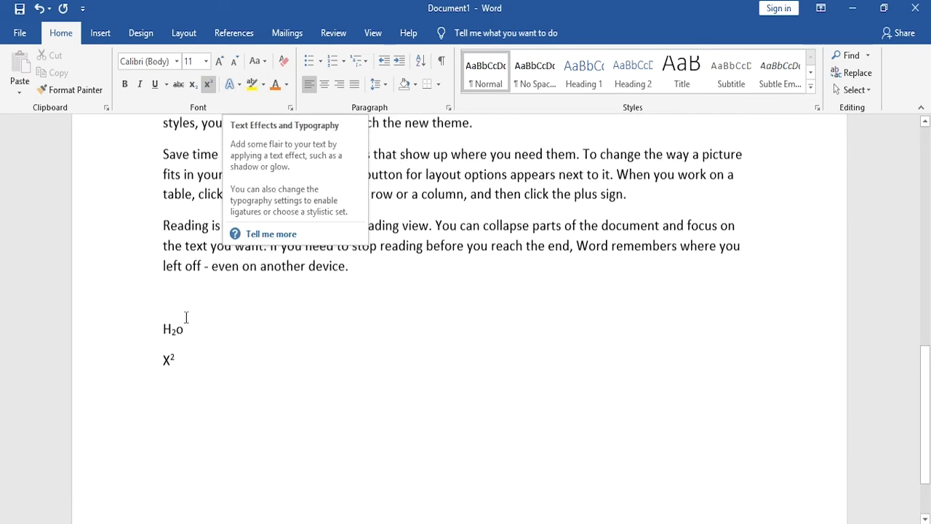
- Apply the blue gradient text effect with reflection to "Reading" at the start of the document's last text paragraph
{"action": "left_click_drag", "start_coordinate": [164, 239], "coordinate": [218, 238]}
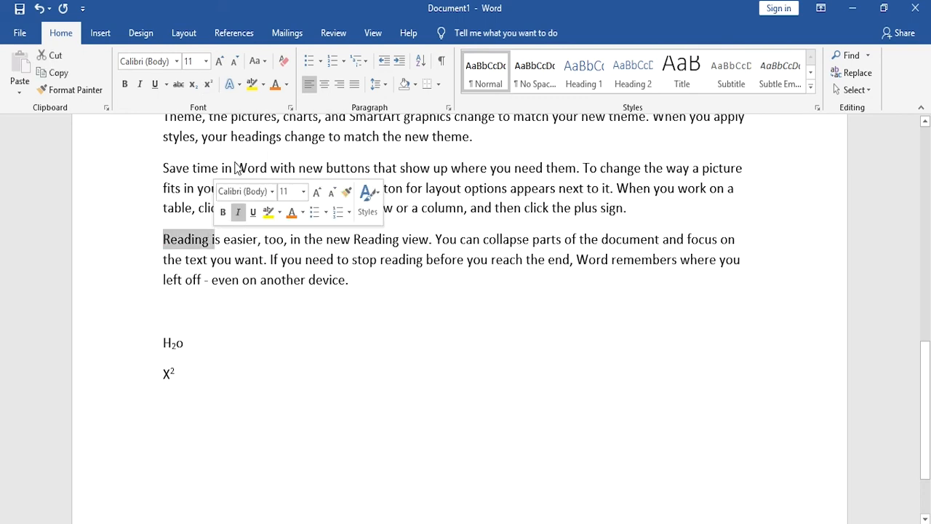
{"action": "left_click", "coordinate": [239, 85]}
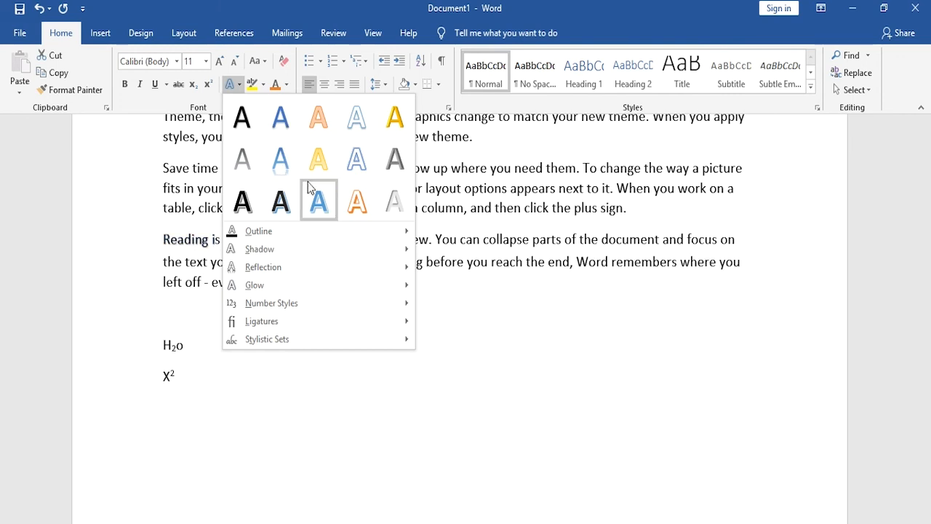
{"action": "left_click", "coordinate": [285, 167]}
{"action": "left_click", "coordinate": [272, 353]}
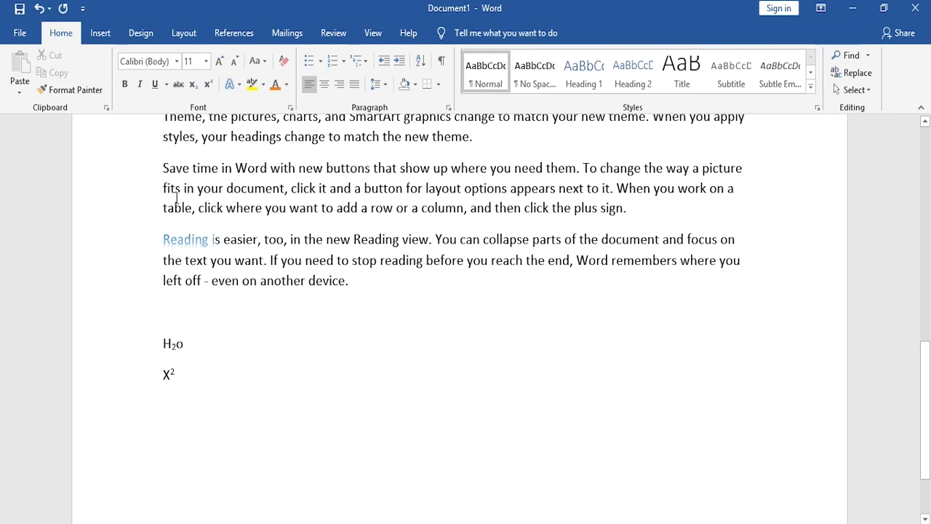
- Examine the outline and shadow text effect options for "Save time" in the paragraph above, without applying any
{"action": "left_click_drag", "start_coordinate": [165, 168], "coordinate": [221, 168]}
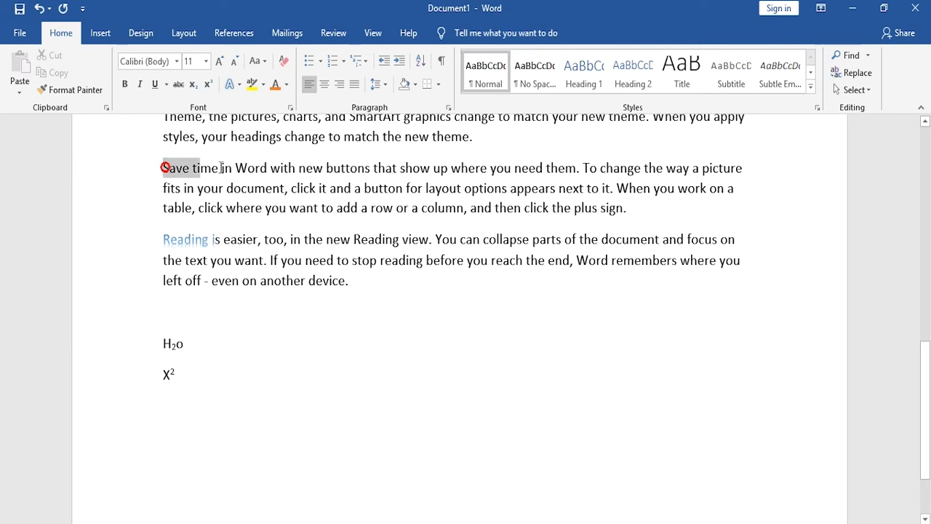
{"action": "left_click", "coordinate": [239, 84]}
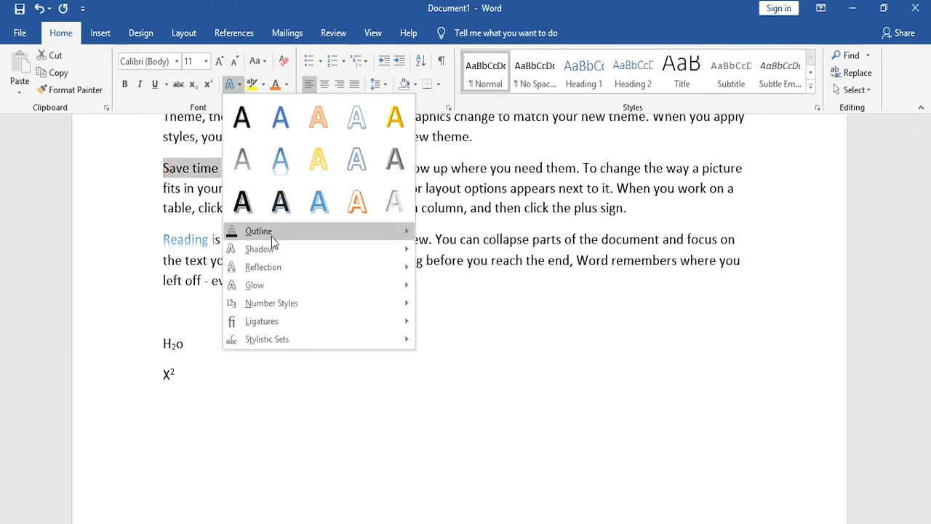
{"action": "mouse_move", "coordinate": [272, 233]}
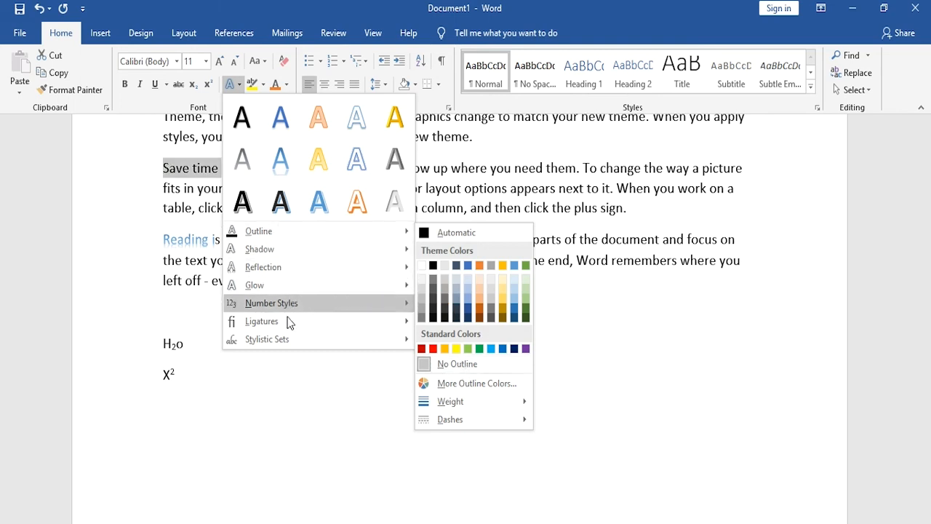
{"action": "mouse_move", "coordinate": [281, 249]}
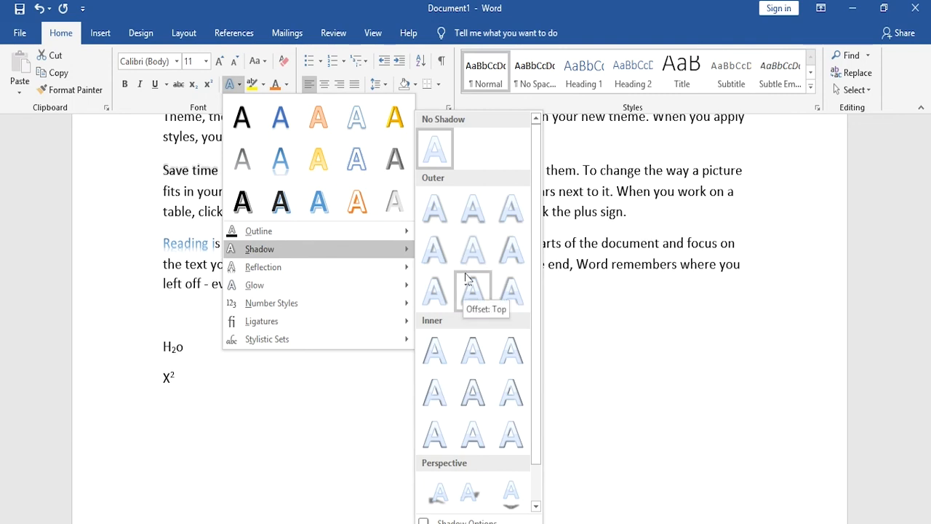
{"action": "left_click", "coordinate": [335, 415]}
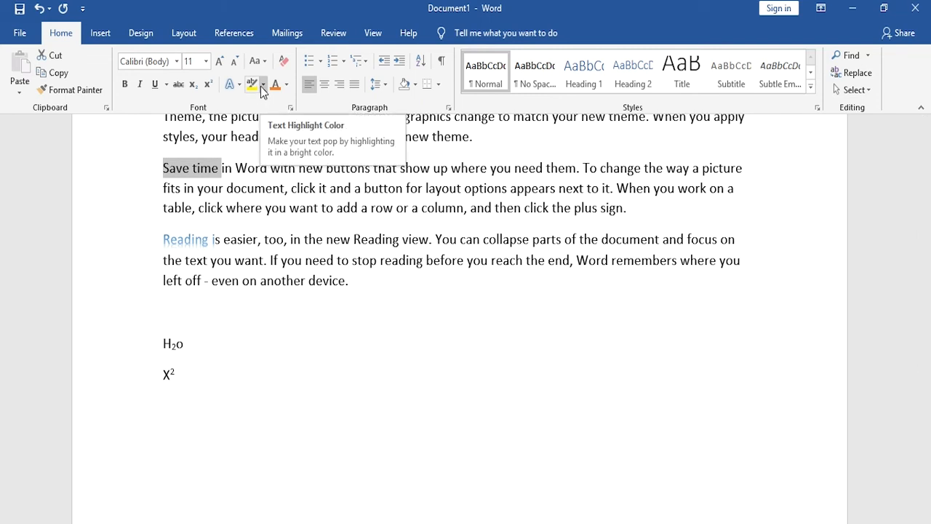
- Highlight "Themes and styles" in bright green at the start of the paragraph above "Save time in Word"
{"action": "scroll", "coordinate": [178, 247], "scroll_direction": "up", "scroll_amount": 4}
{"action": "left_click_drag", "start_coordinate": [168, 243], "coordinate": [269, 247]}
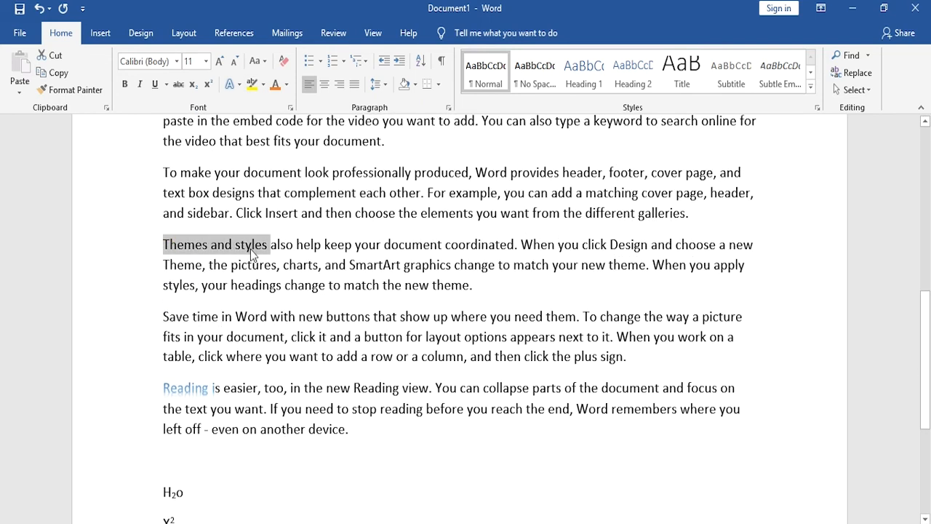
{"action": "left_click", "coordinate": [264, 89]}
{"action": "left_click", "coordinate": [273, 107]}
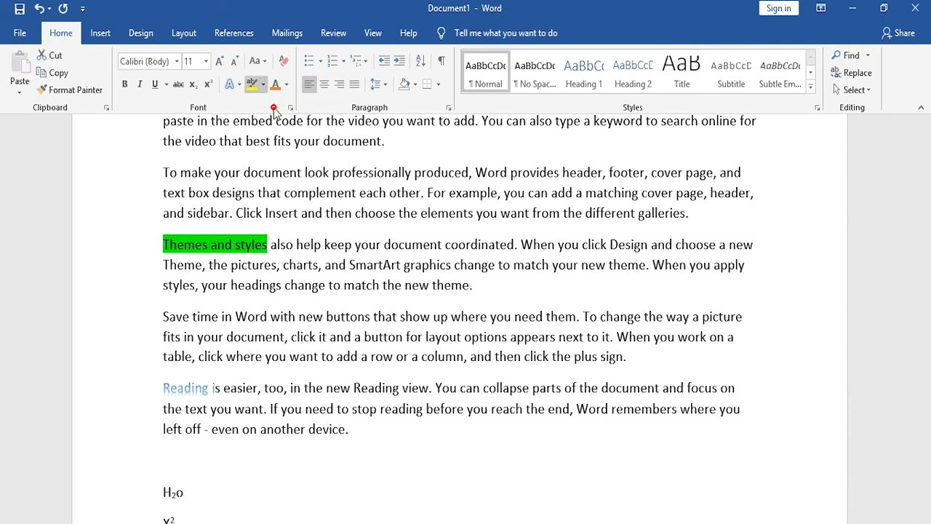
{"action": "left_click", "coordinate": [97, 255]}
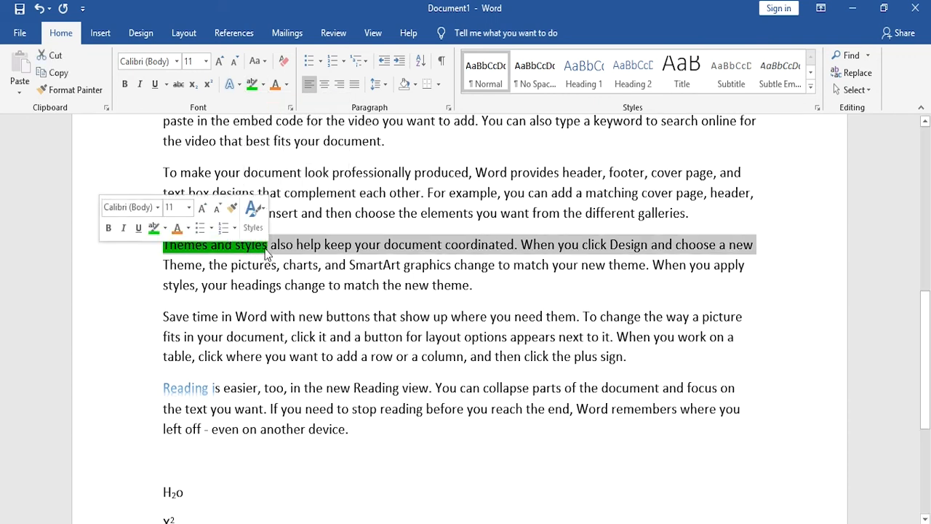
{"action": "left_click", "coordinate": [268, 248]}
{"action": "left_click_drag", "start_coordinate": [269, 248], "coordinate": [147, 241]}
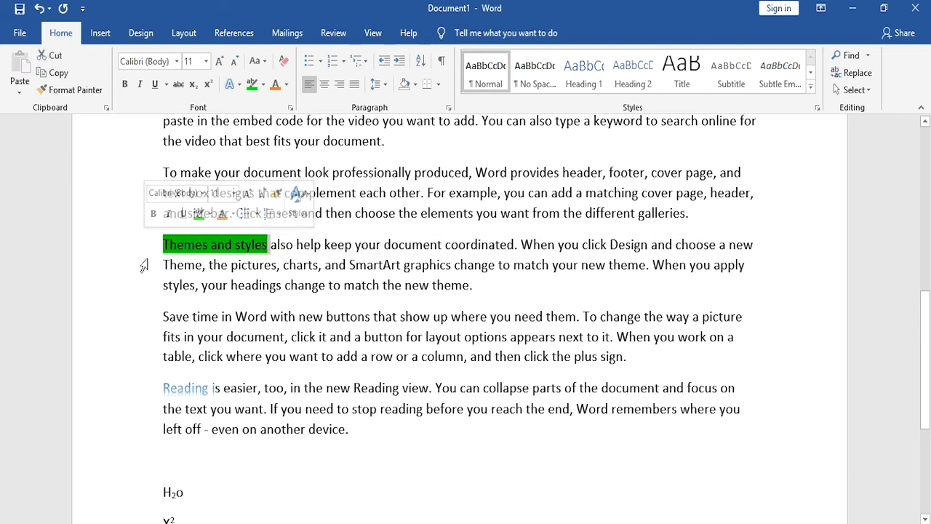
{"action": "left_click", "coordinate": [144, 264]}
{"action": "left_click", "coordinate": [146, 283]}
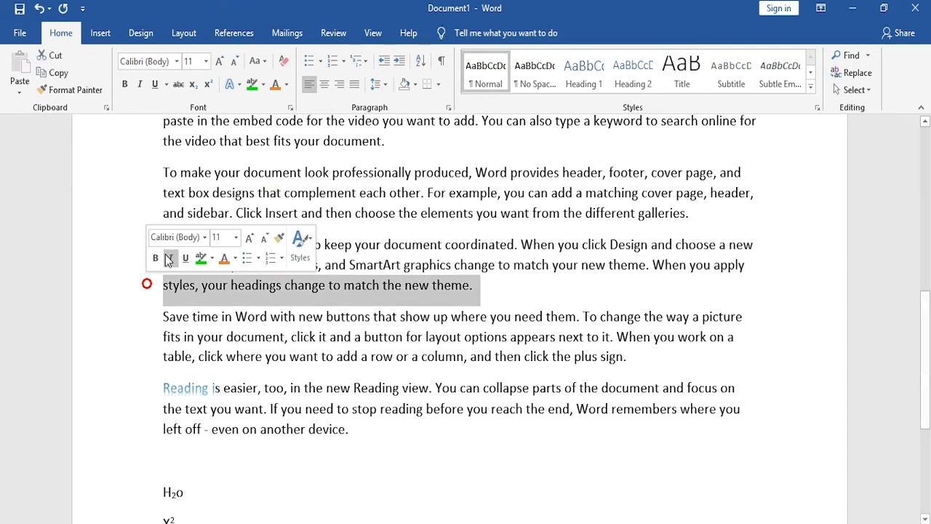
{"action": "left_click", "coordinate": [145, 213]}
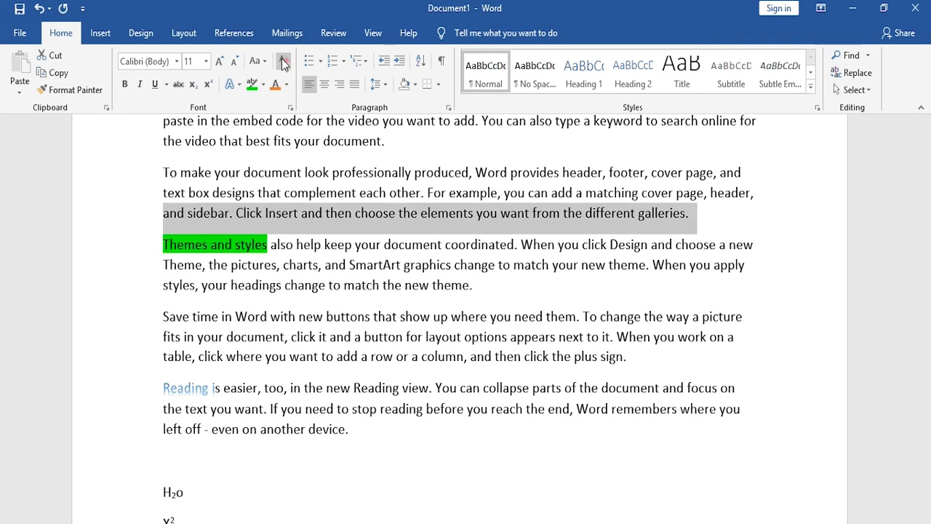
{"action": "left_click", "coordinate": [164, 245]}
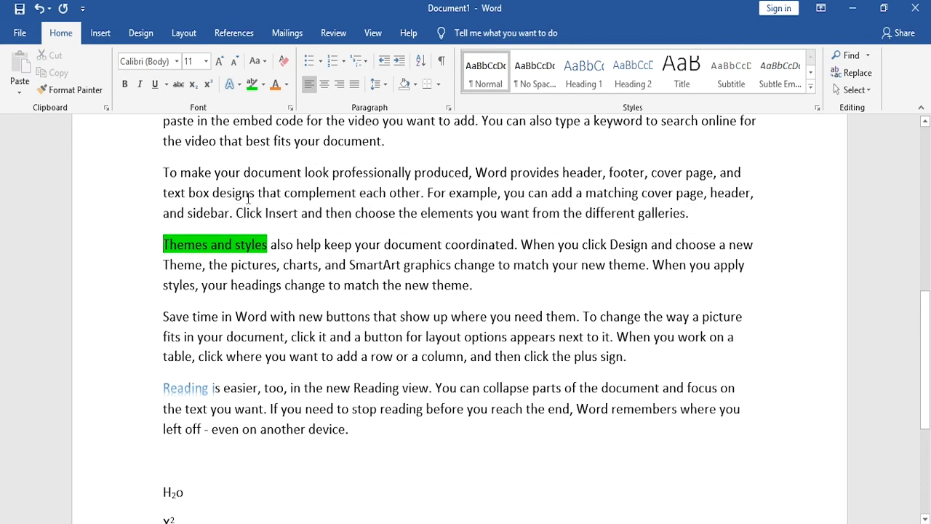
{"action": "scroll", "coordinate": [296, 250], "scroll_direction": "up", "scroll_amount": 3}
{"action": "scroll", "coordinate": [294, 249], "scroll_direction": "up", "scroll_amount": 5}
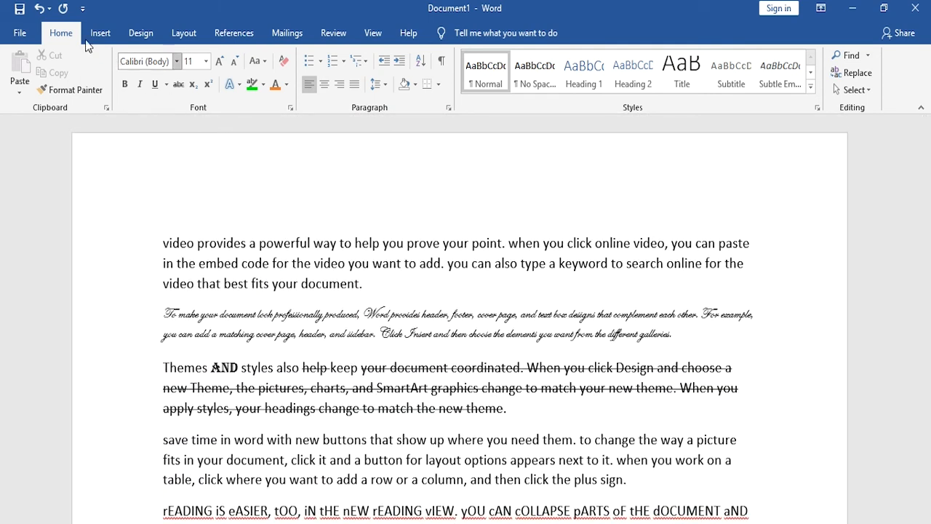